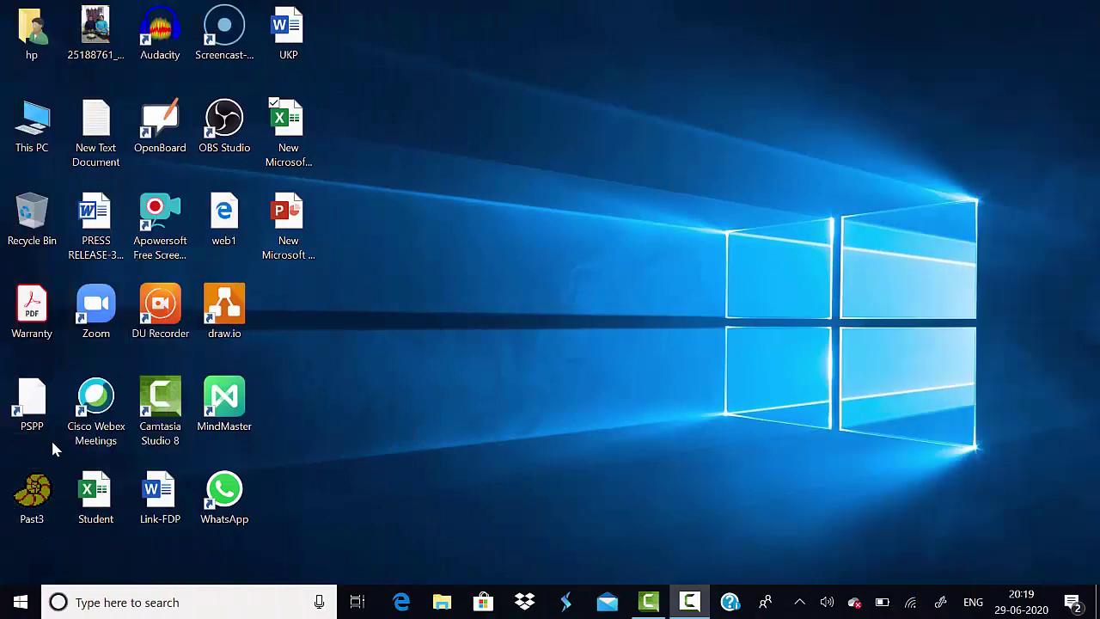
Open Past3 in a maximised window and show both the row attributes and the column attributes of the empty data sheet
double_click(30, 515)
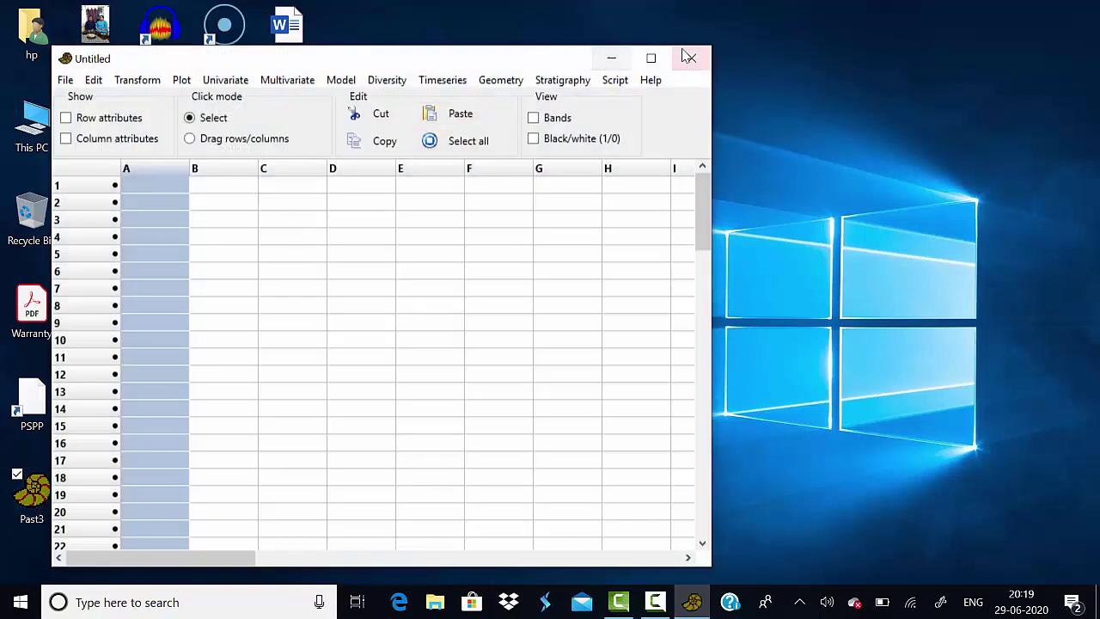
click(651, 58)
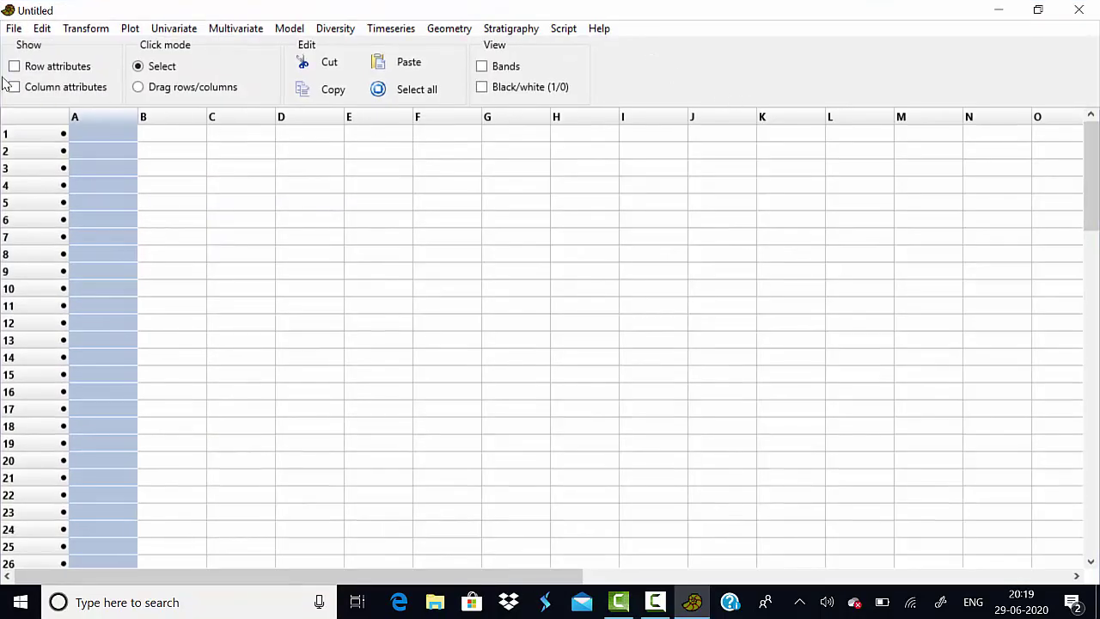
click(15, 67)
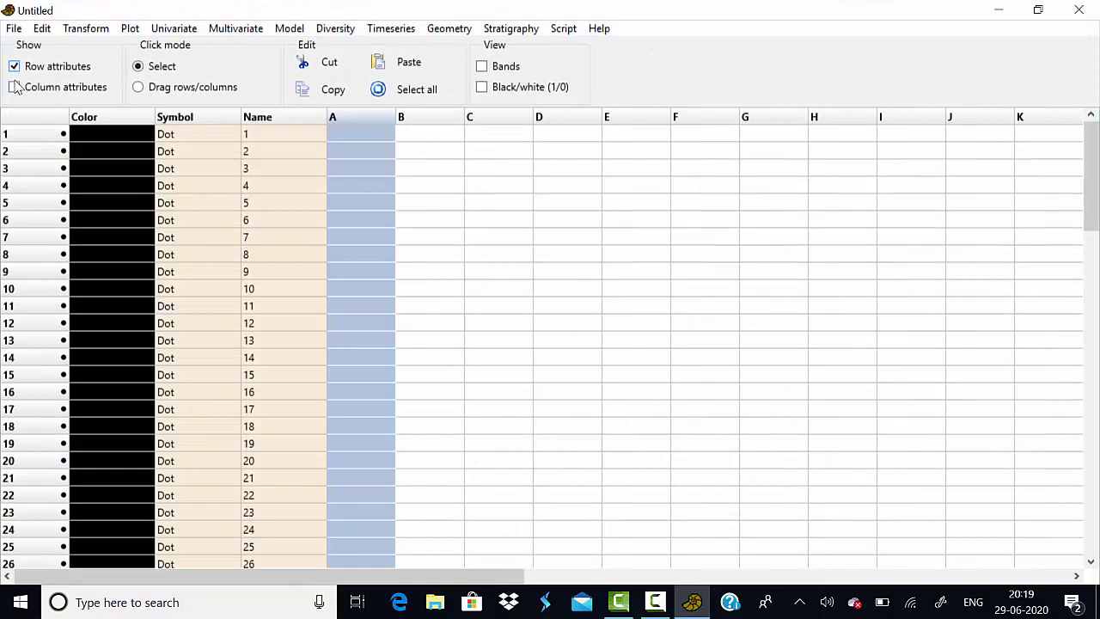
click(14, 89)
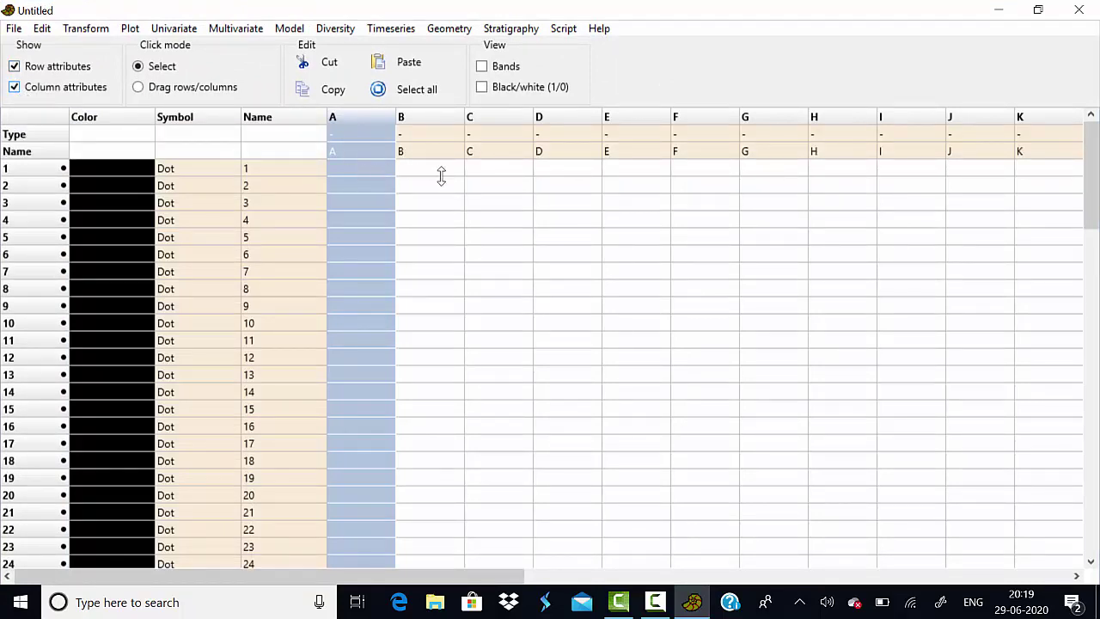
Copy the trait table B1:F6 from the New Microsoft Excel Worksheet into Past3, starting at the Name cell of column A
click(1000, 10)
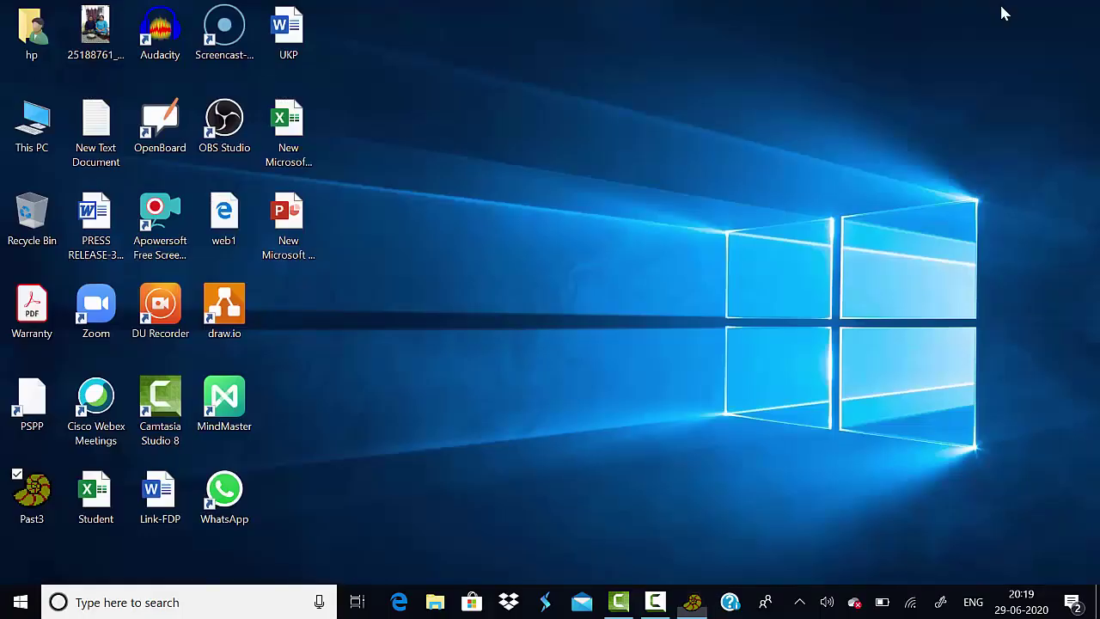
double_click(300, 129)
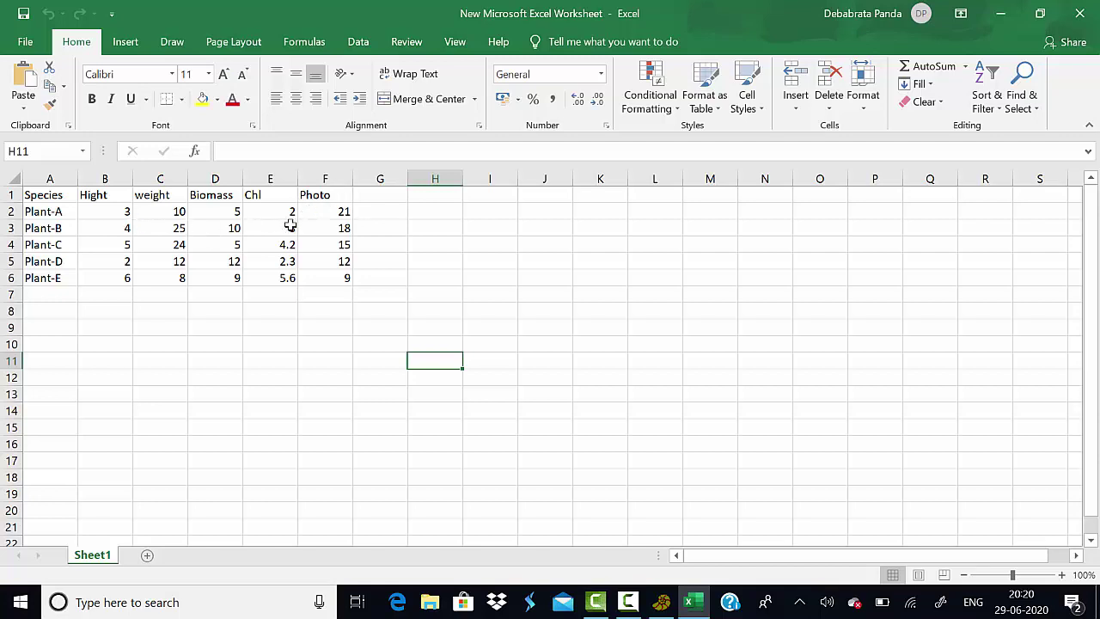
drag(115, 195, 330, 277)
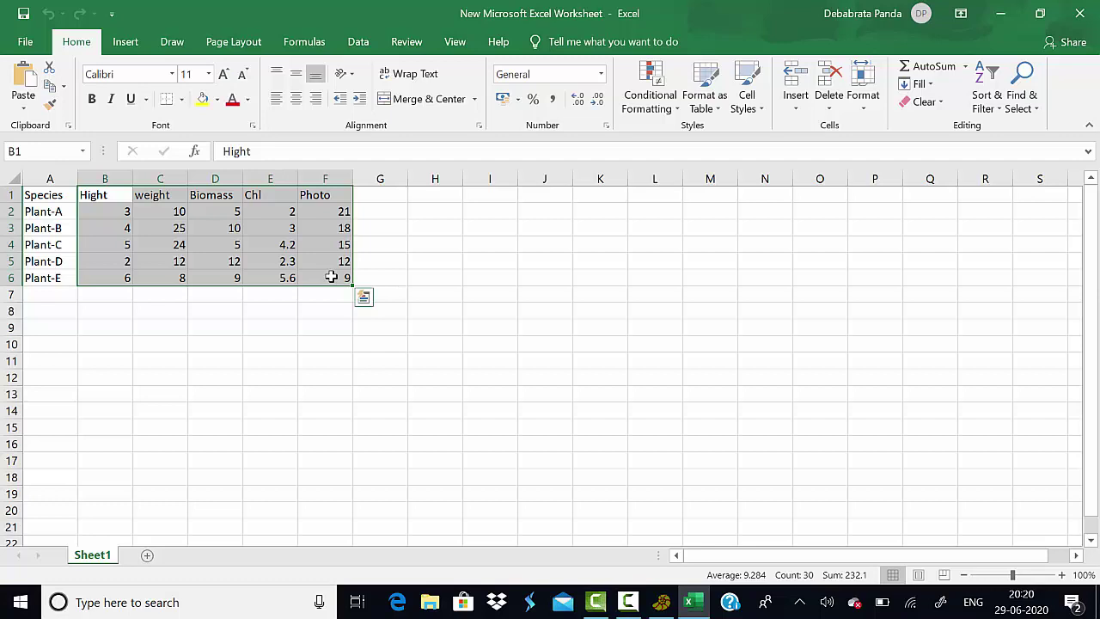
key(ctrl+c)
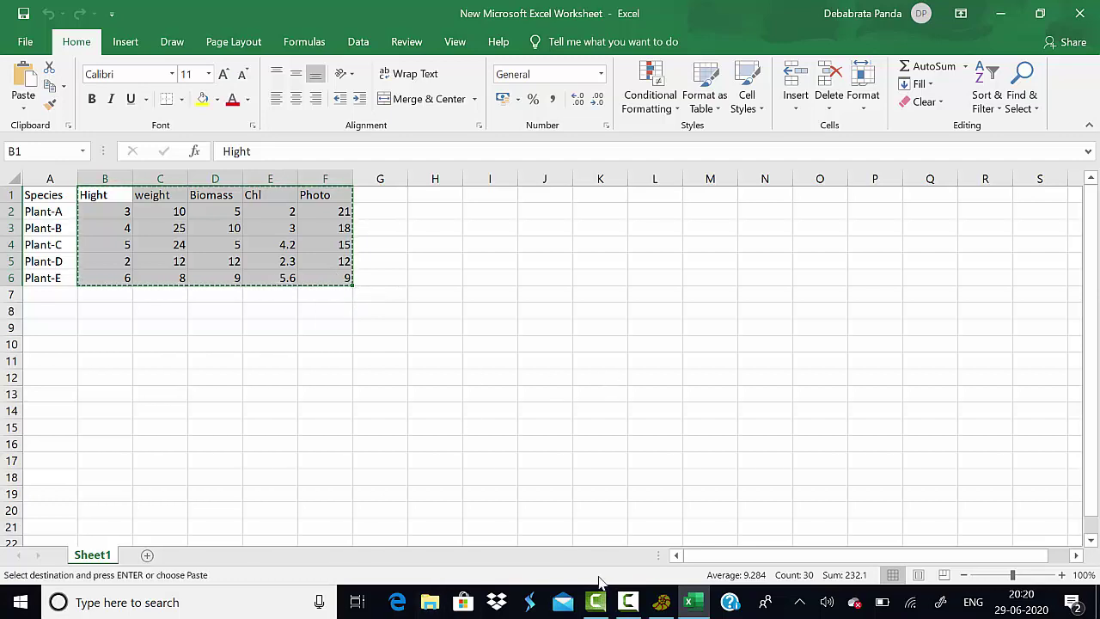
click(661, 602)
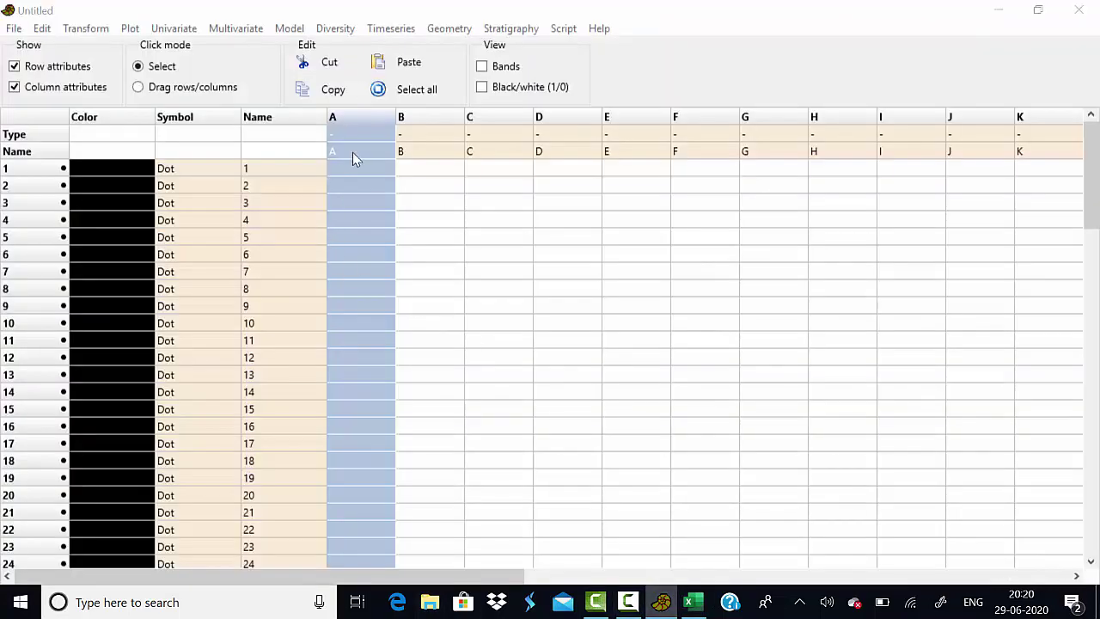
click(357, 153)
key(ctrl+v)
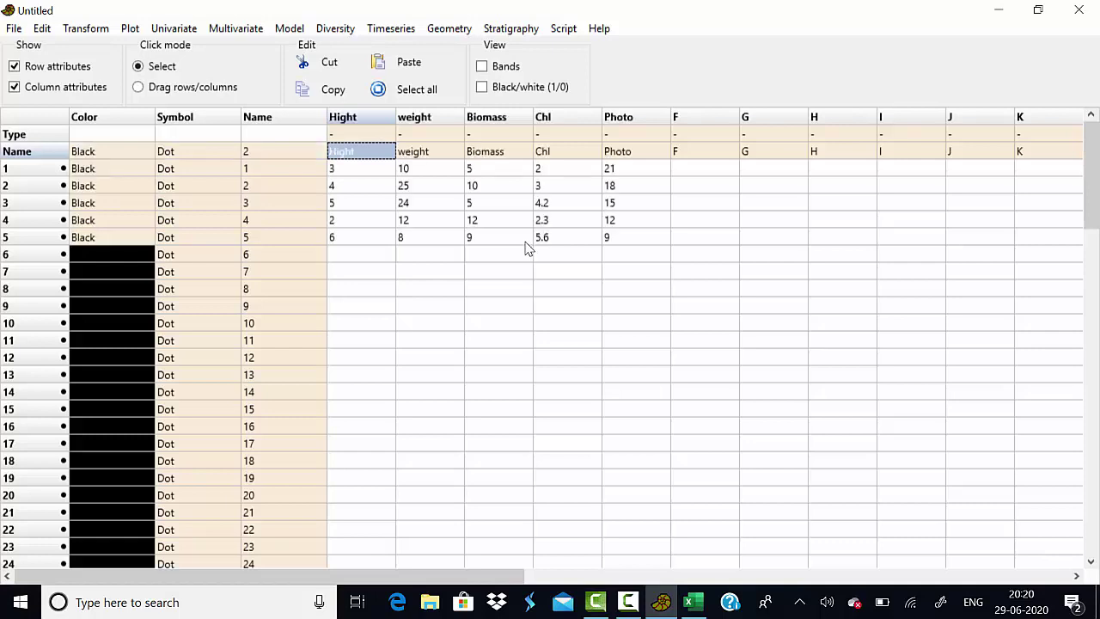
Copy the species labels Plant-A to Plant-E from Excel cells A2:A6 into the Past3 row Name column, starting at row 1
click(278, 168)
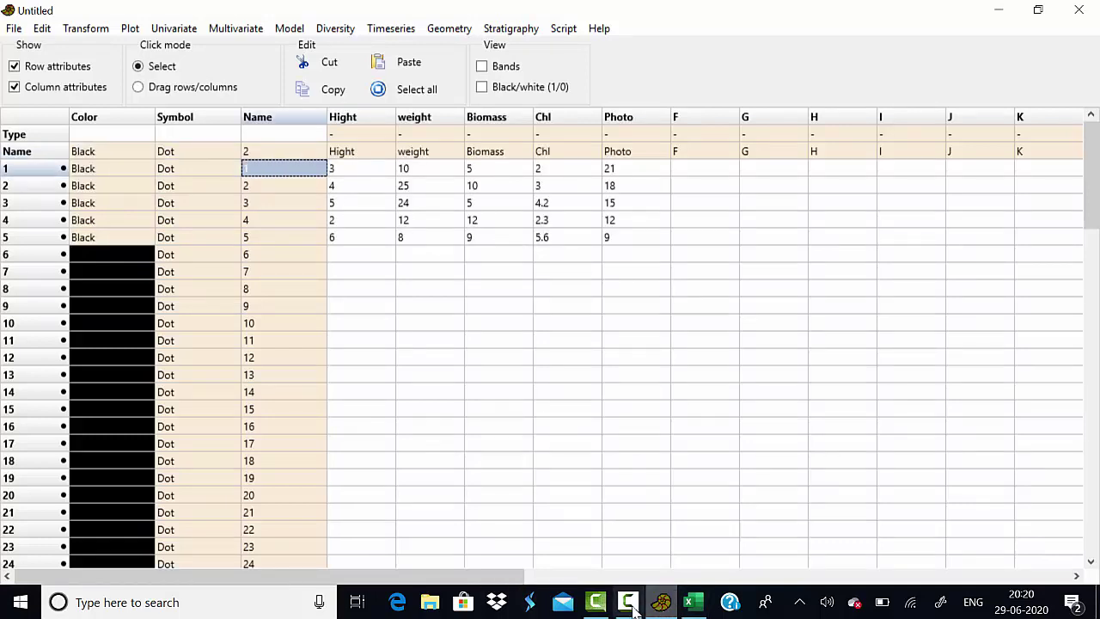
click(688, 601)
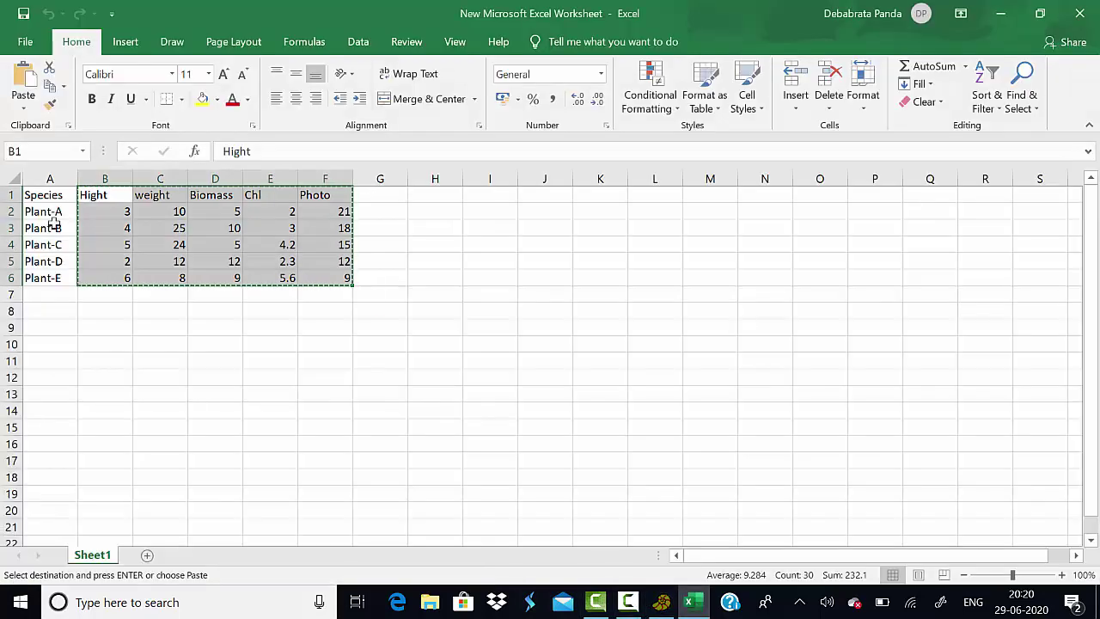
drag(49, 215, 60, 281)
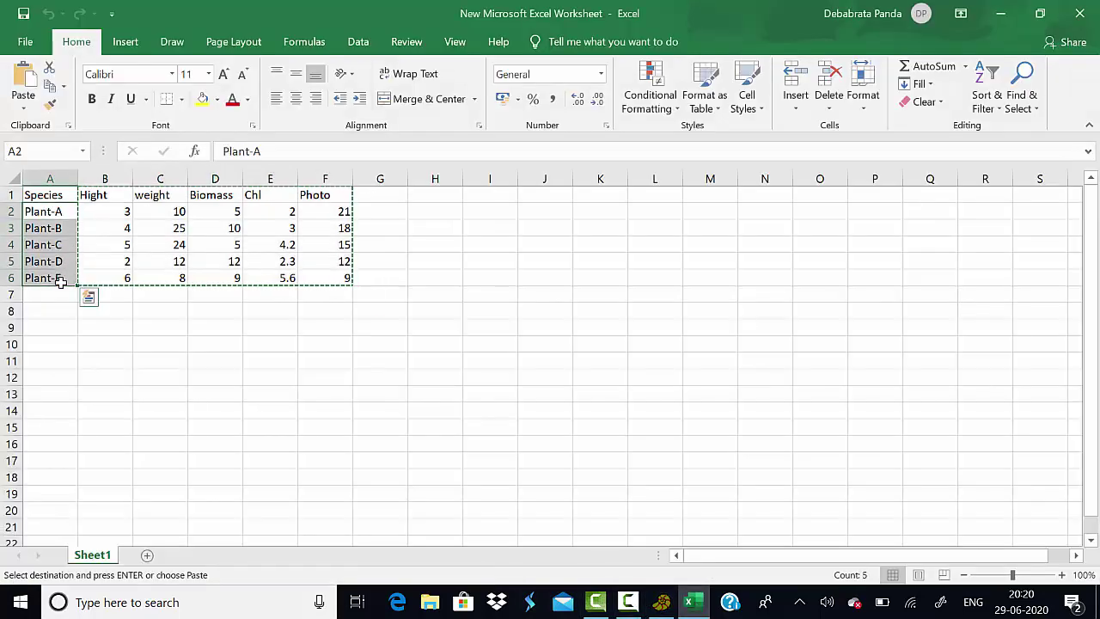
key(ctrl+c)
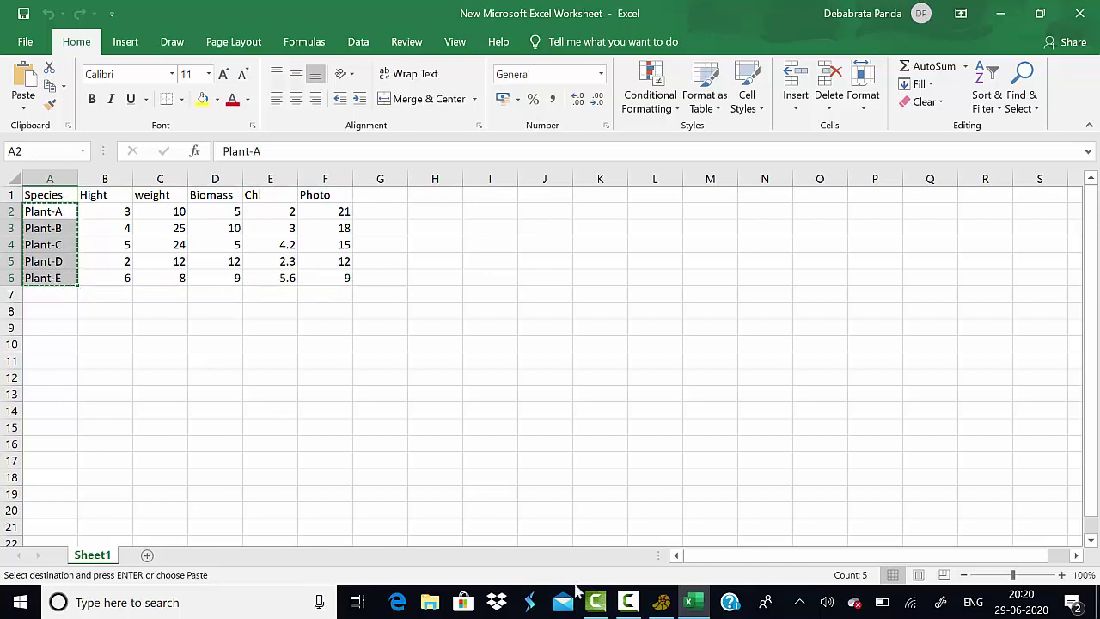
click(661, 601)
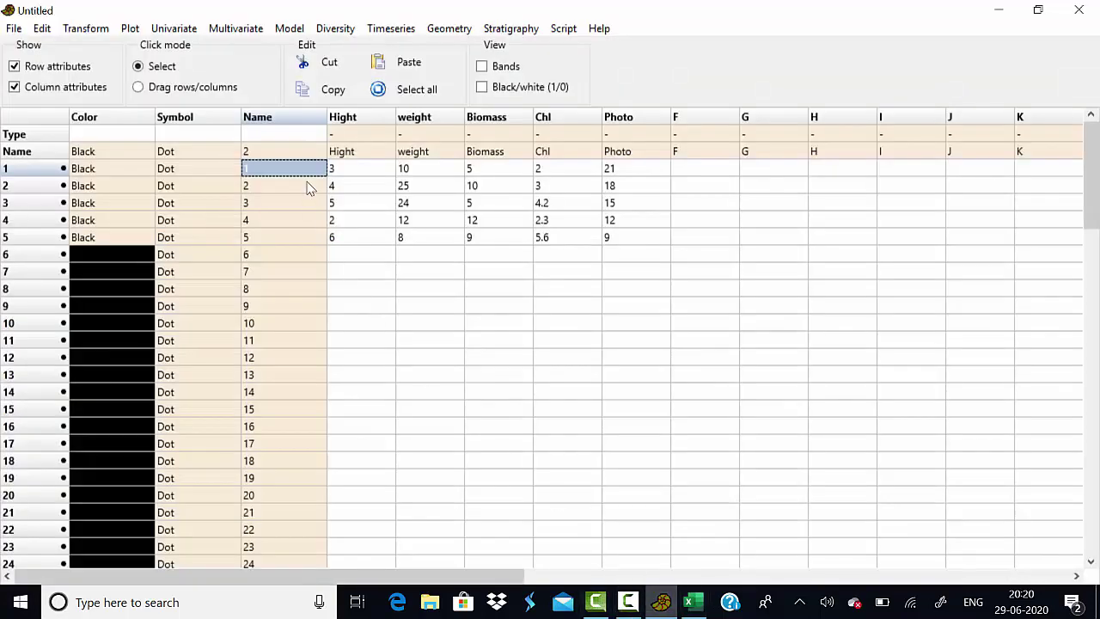
key(ctrl+v)
Compute the univariate summary statistics for the five plants' Hight, weight, Biomass, Chl and Photo data and maximise the results window
drag(306, 128, 607, 238)
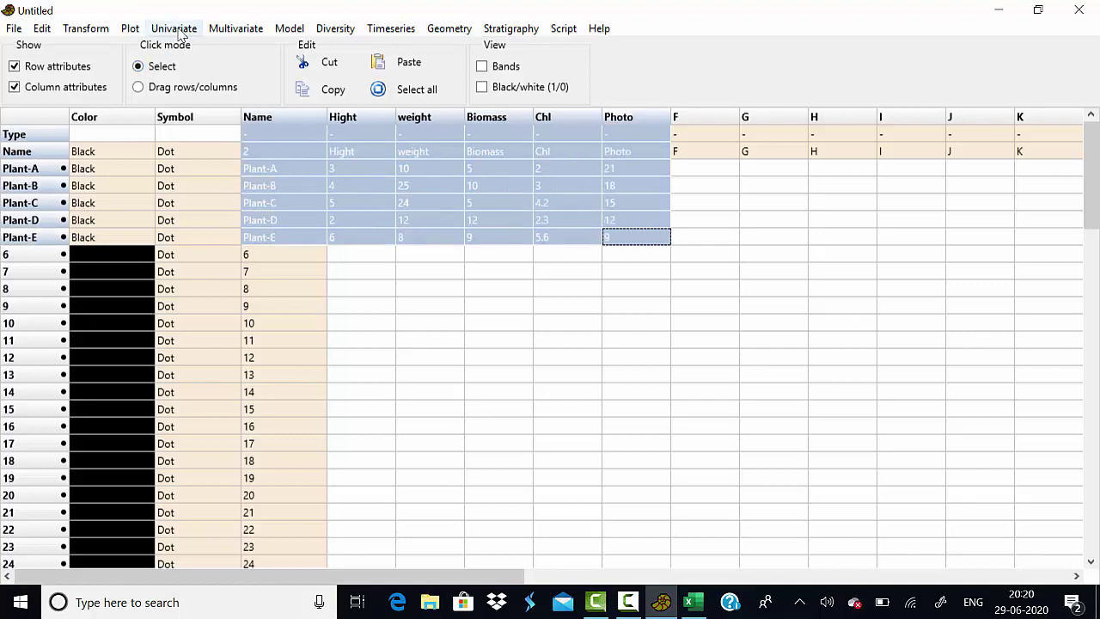
click(177, 29)
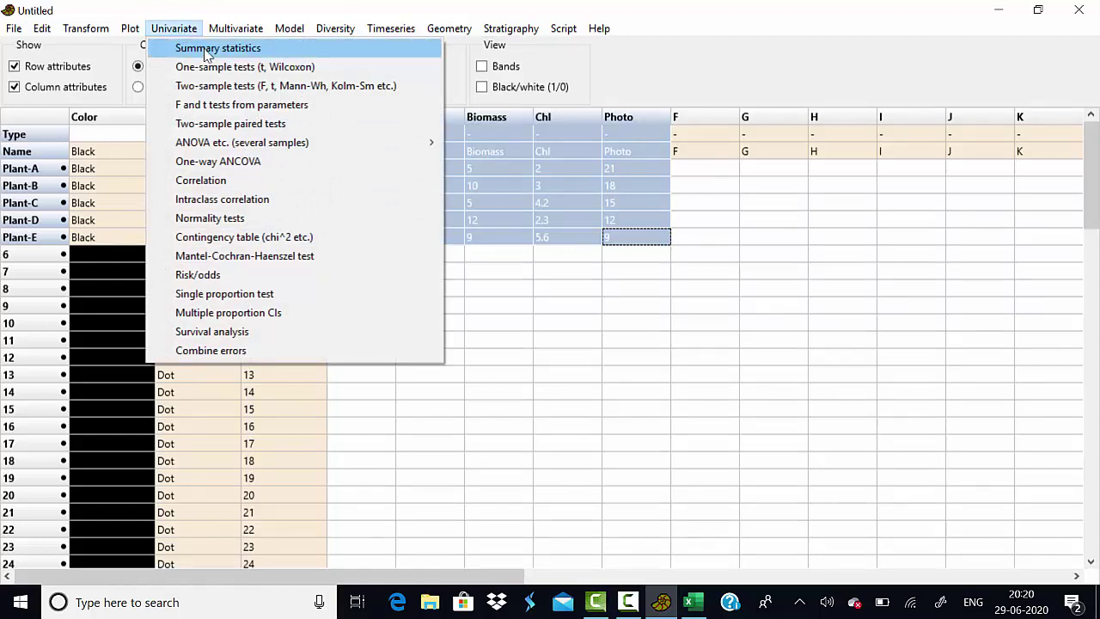
click(209, 53)
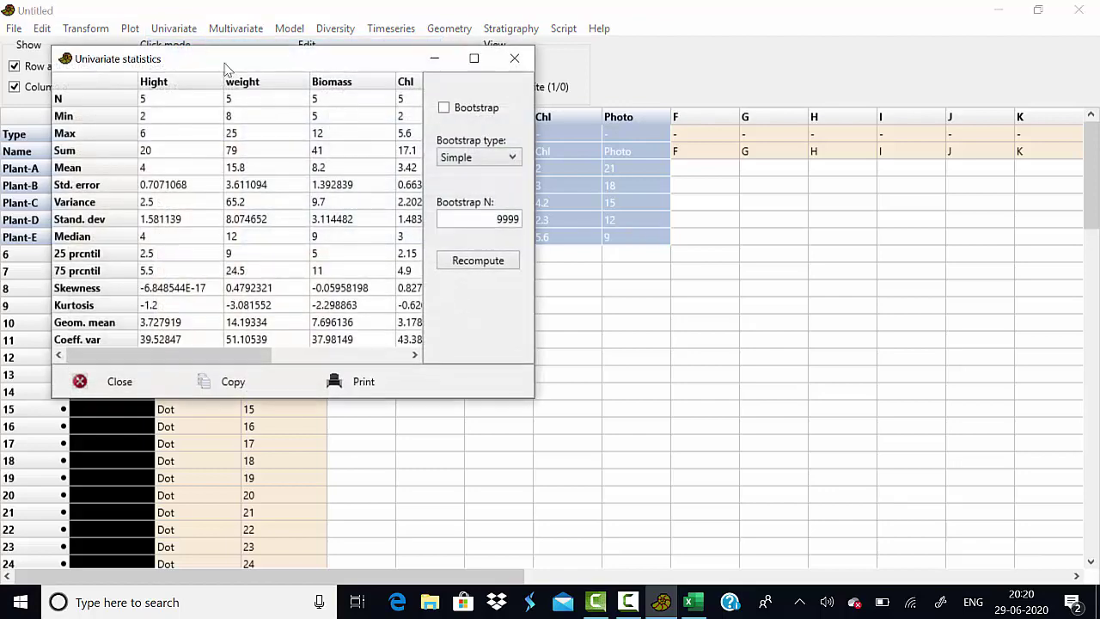
click(474, 59)
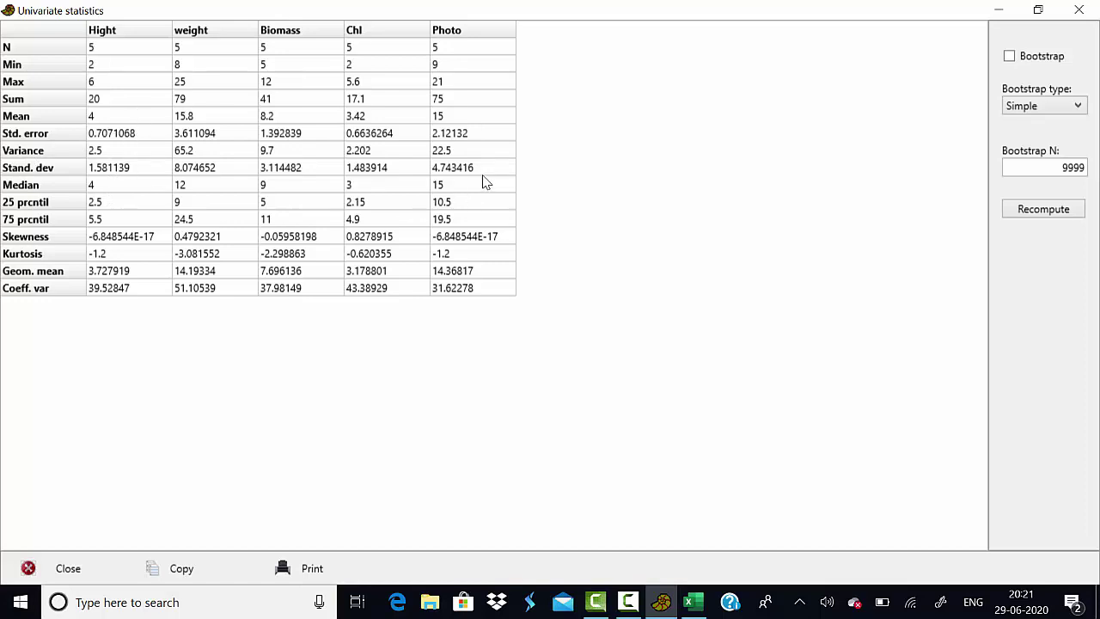
Copy the summary statistics table into the Excel sheet at cell C13, and close the statistics window in Past3
click(170, 568)
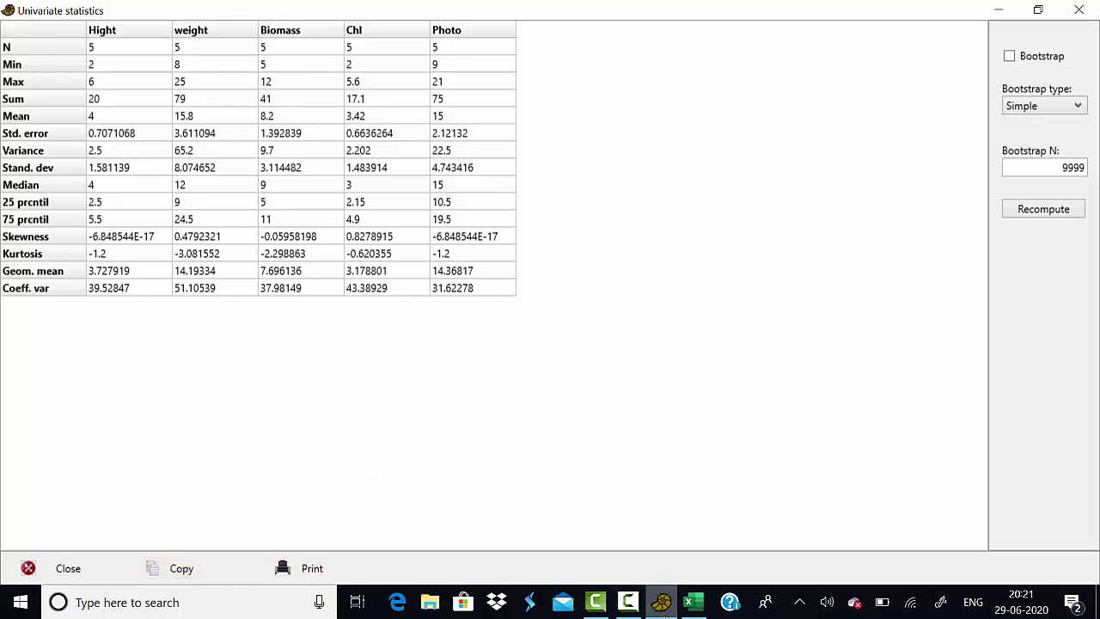
click(688, 602)
click(162, 392)
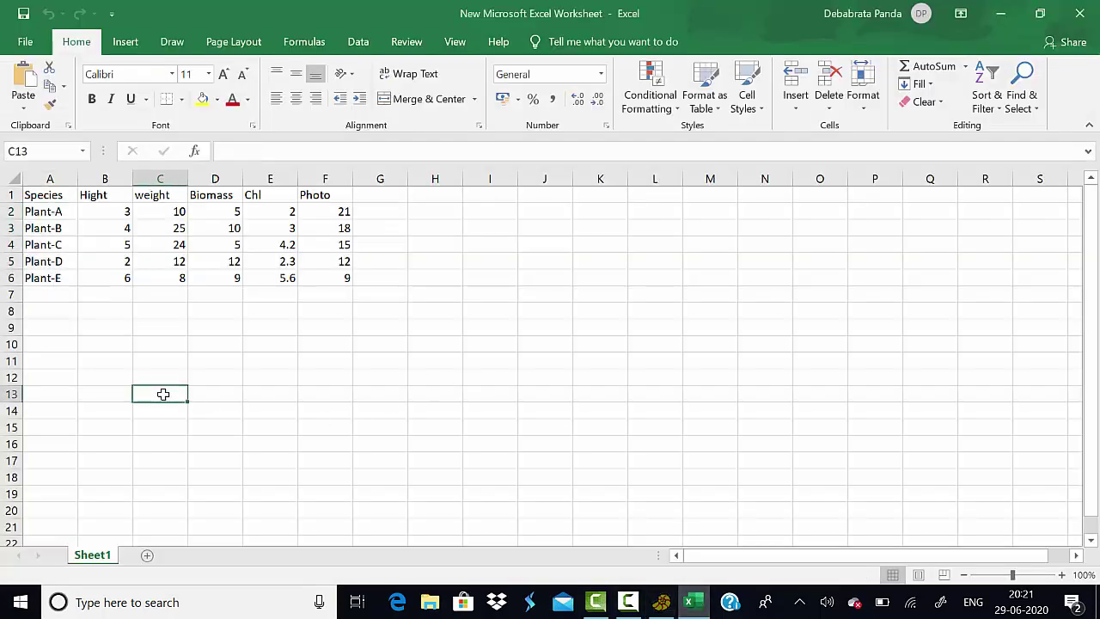
key(ctrl+v)
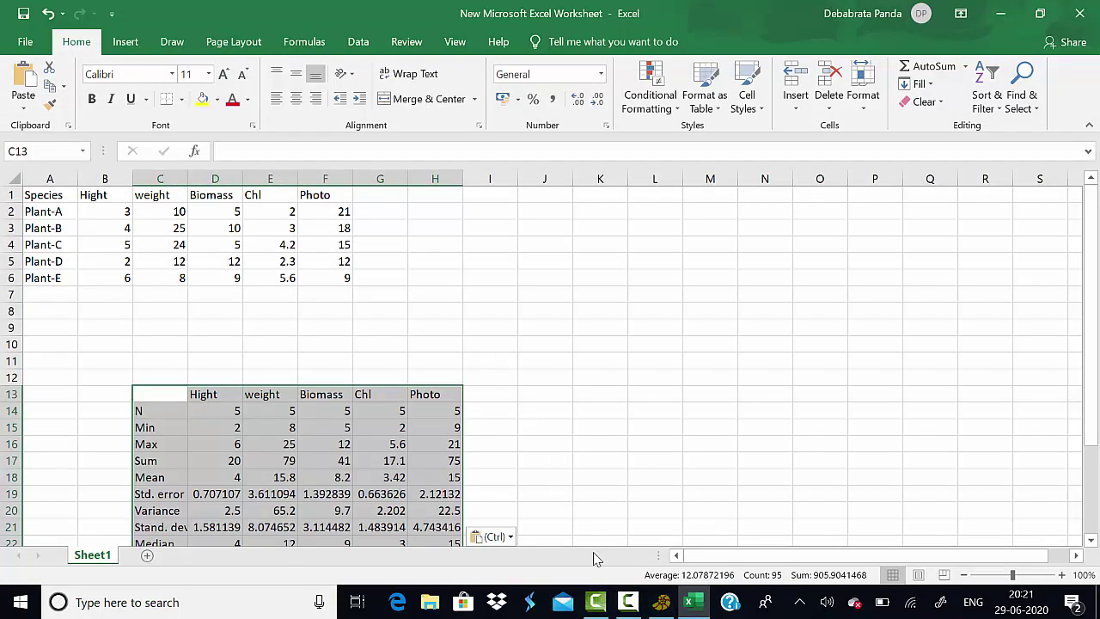
click(660, 602)
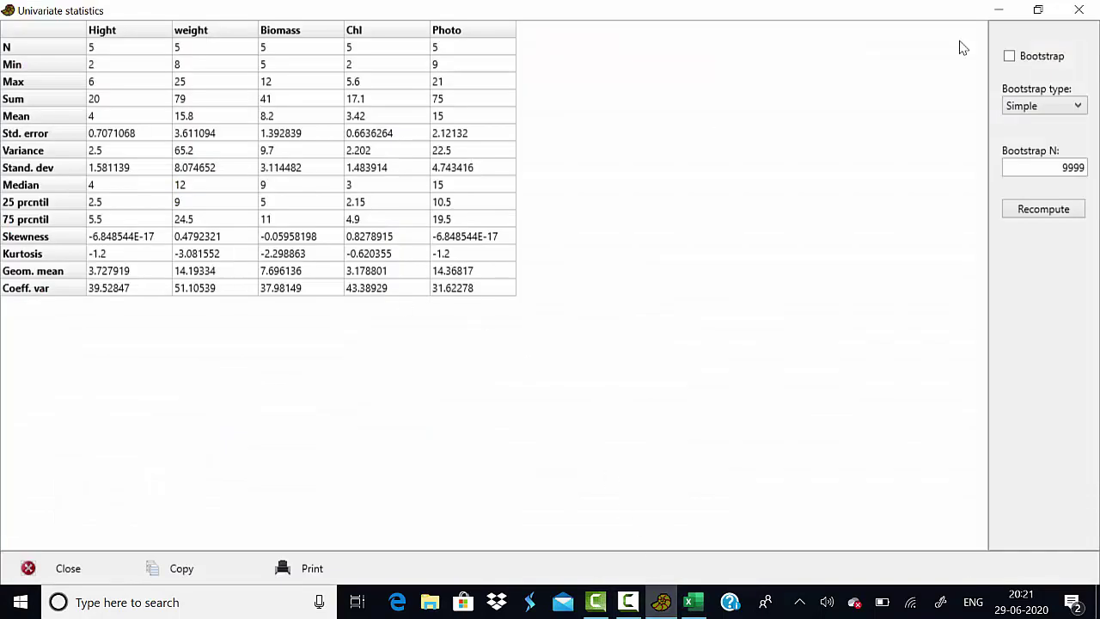
click(1078, 10)
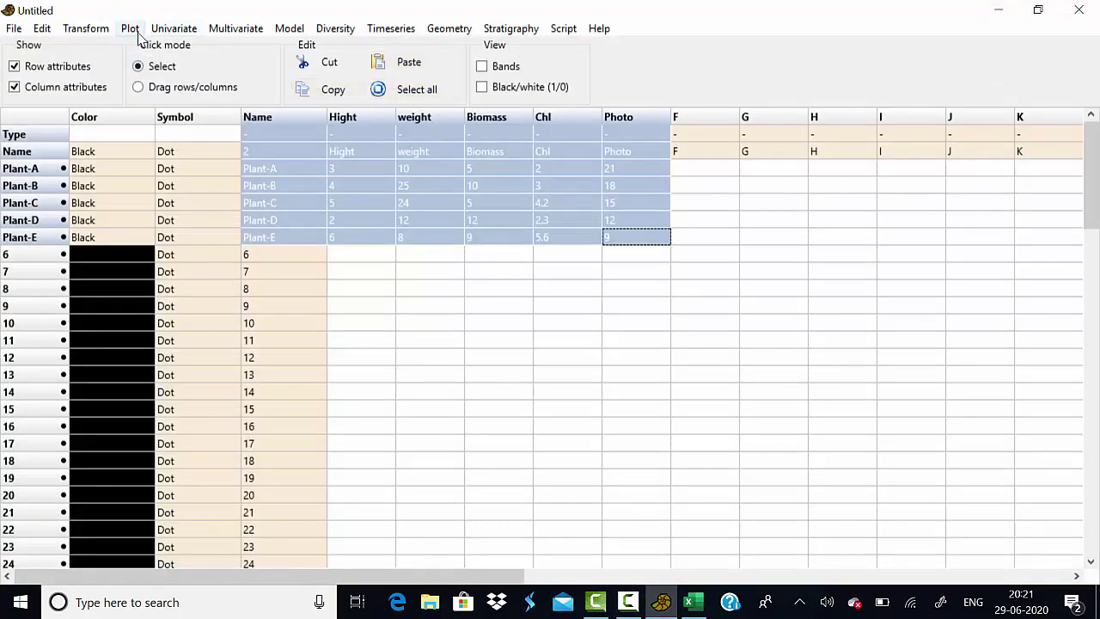
Compute the correlation table for the selected plant data and maximise its results window
click(168, 29)
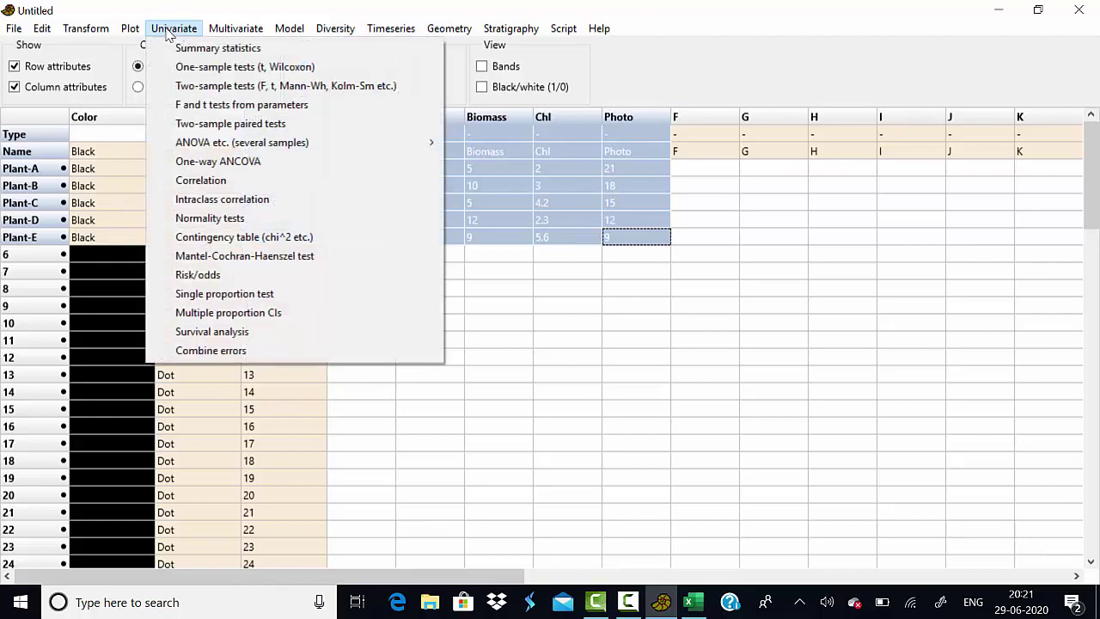
click(221, 183)
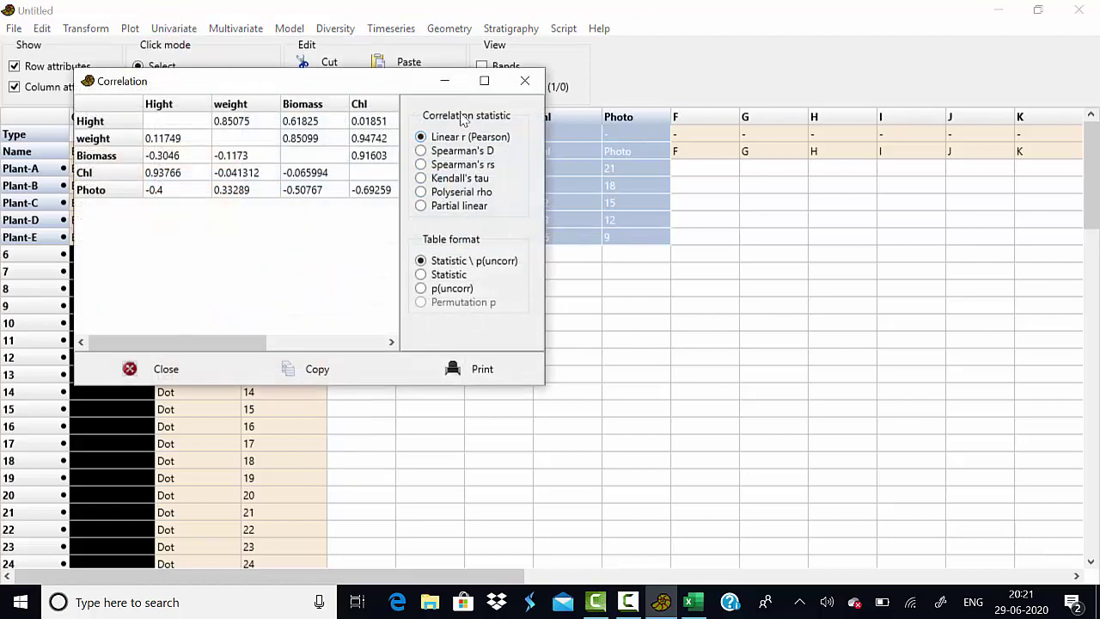
click(484, 82)
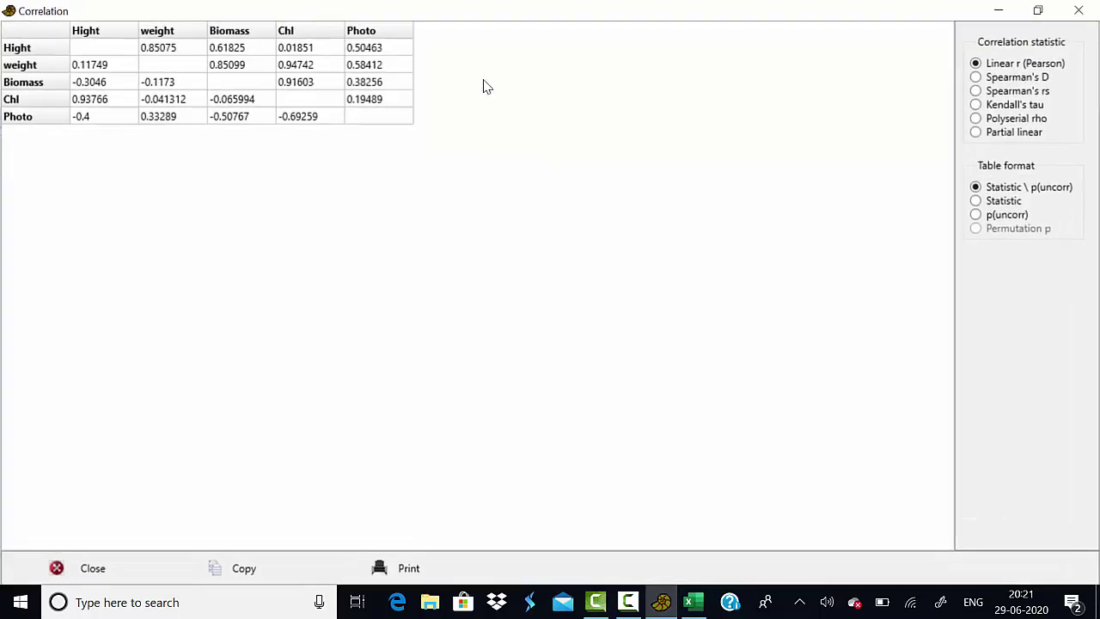
Compare the correlation table using Spearman's D and Spearman's rs, and return it to Linear r (Pearson)
click(977, 77)
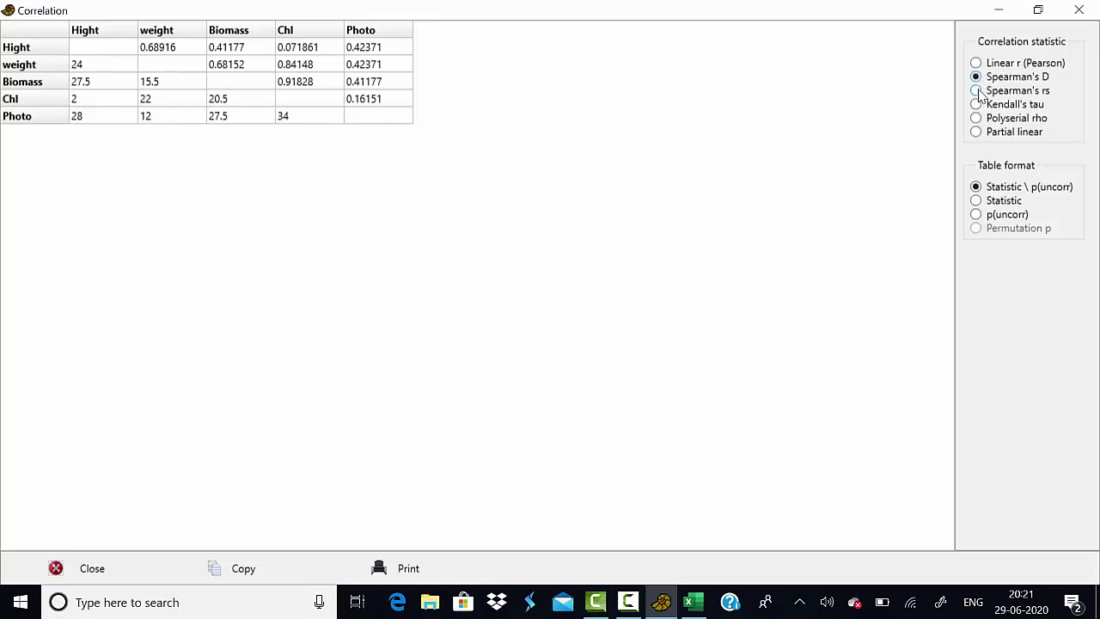
click(977, 91)
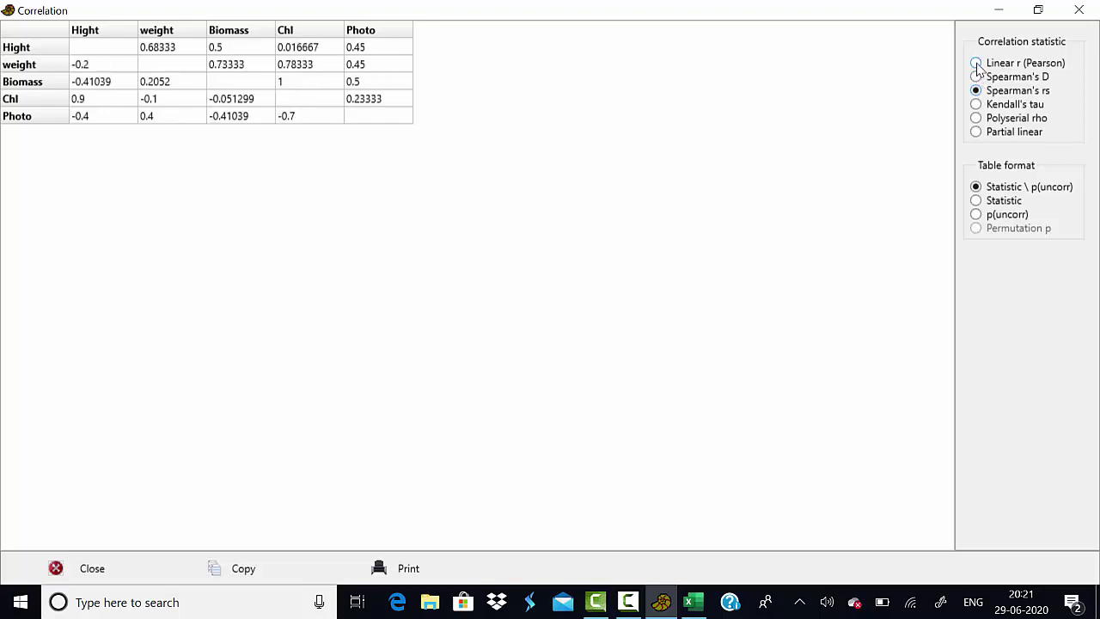
click(977, 63)
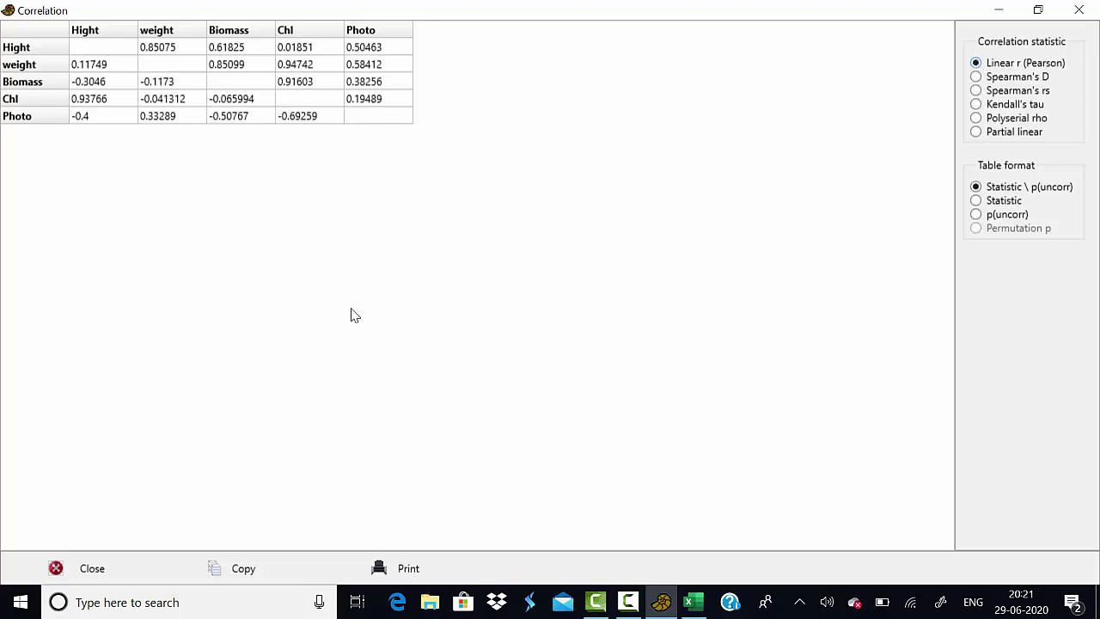
Copy the Pearson correlation table, close its results window, and paste the table into the Excel sheet at cell J10
click(233, 574)
click(1078, 9)
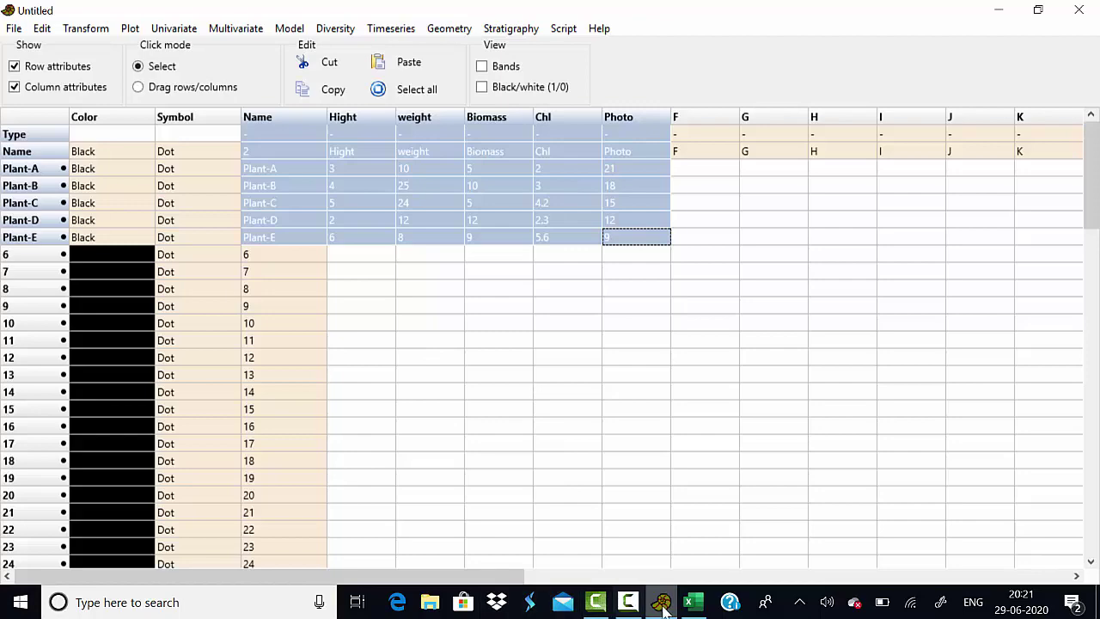
click(691, 602)
click(552, 341)
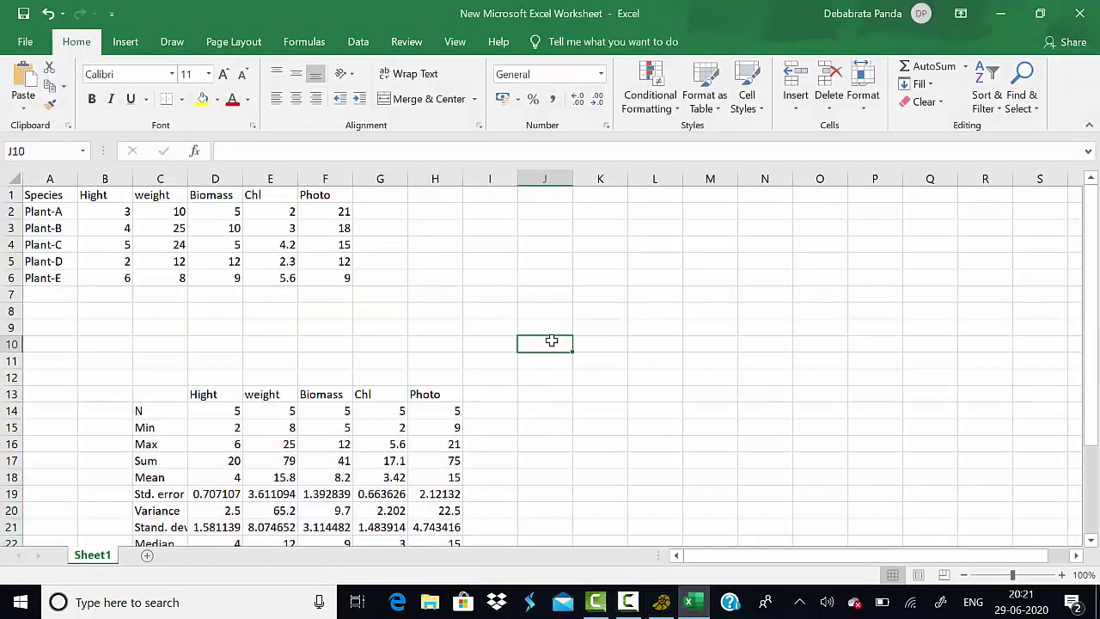
key(ctrl+v)
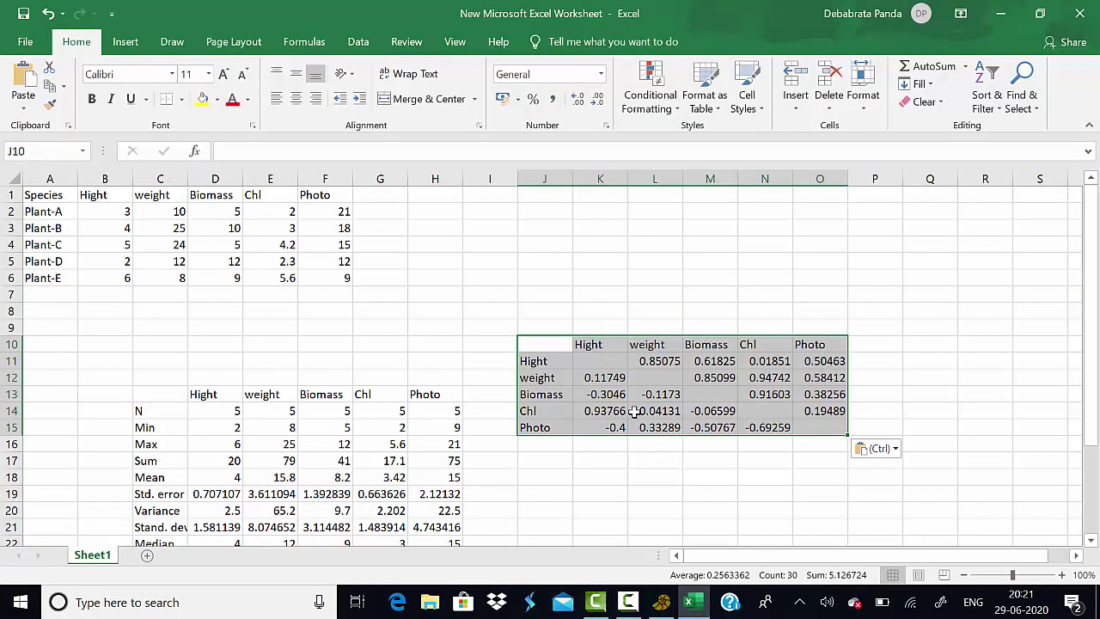
Switch to Past3, run a principal components analysis on the selected plant data, and recompute it with the Correlation matrix
click(660, 602)
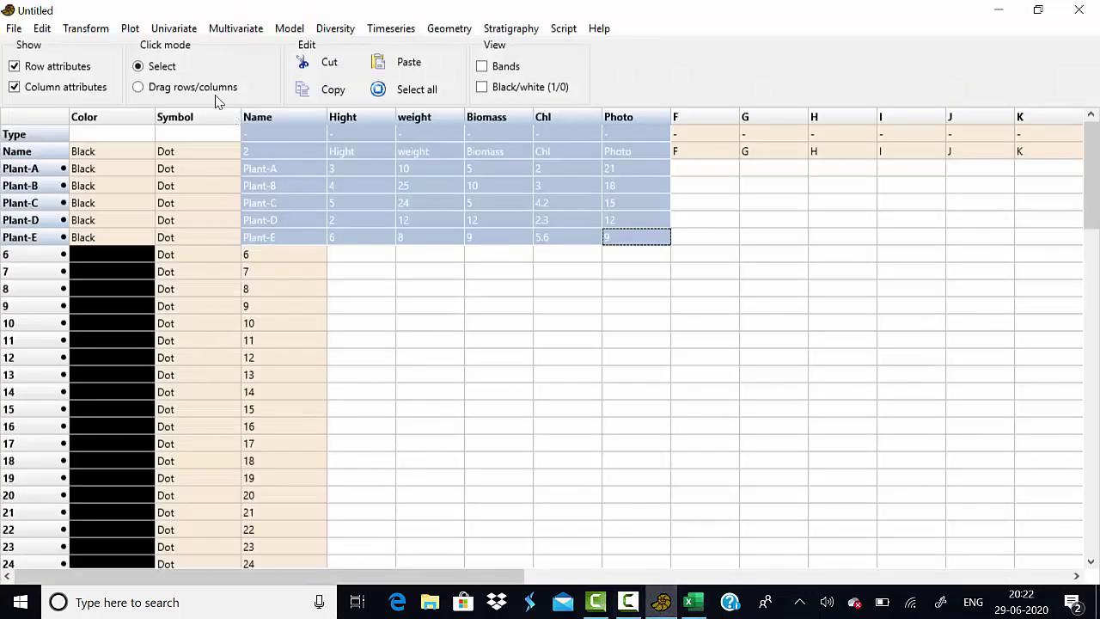
click(220, 33)
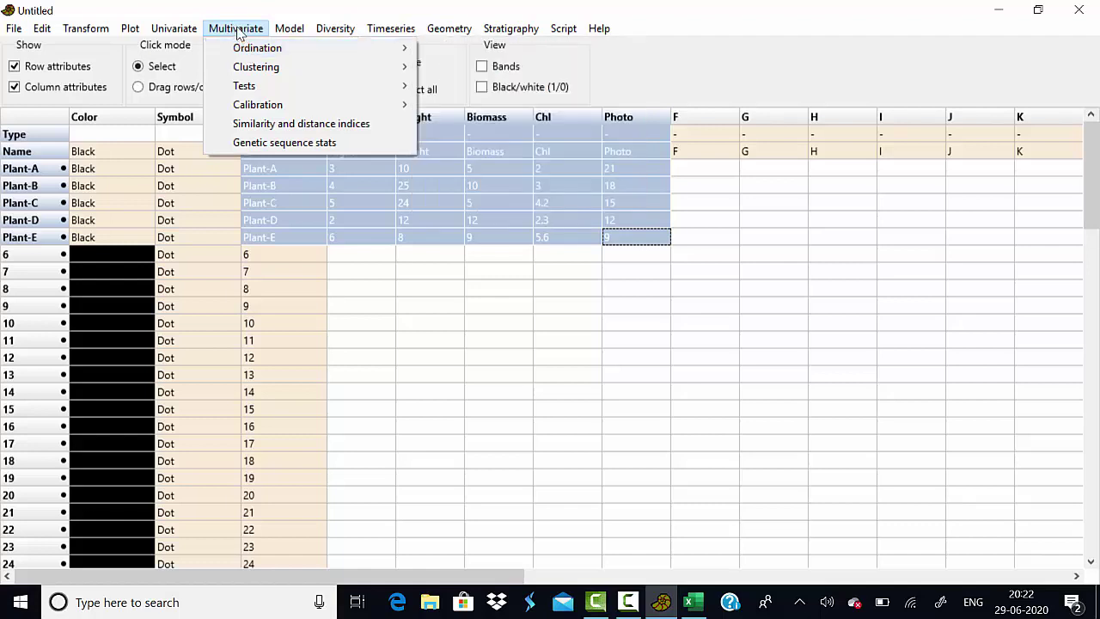
mouse_move(247, 55)
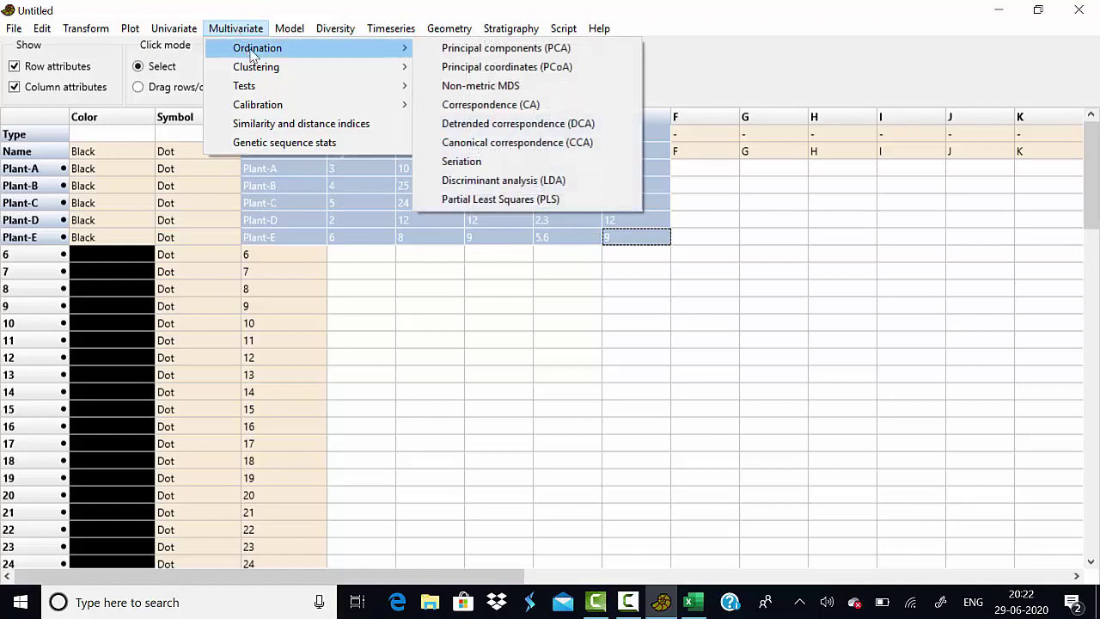
click(506, 50)
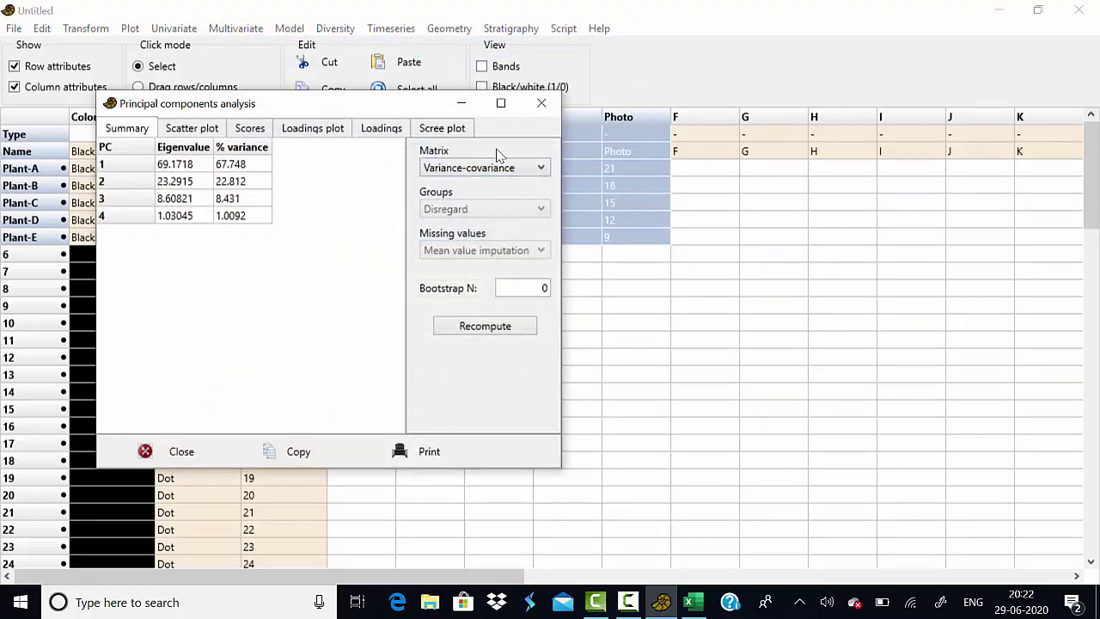
click(544, 170)
click(481, 203)
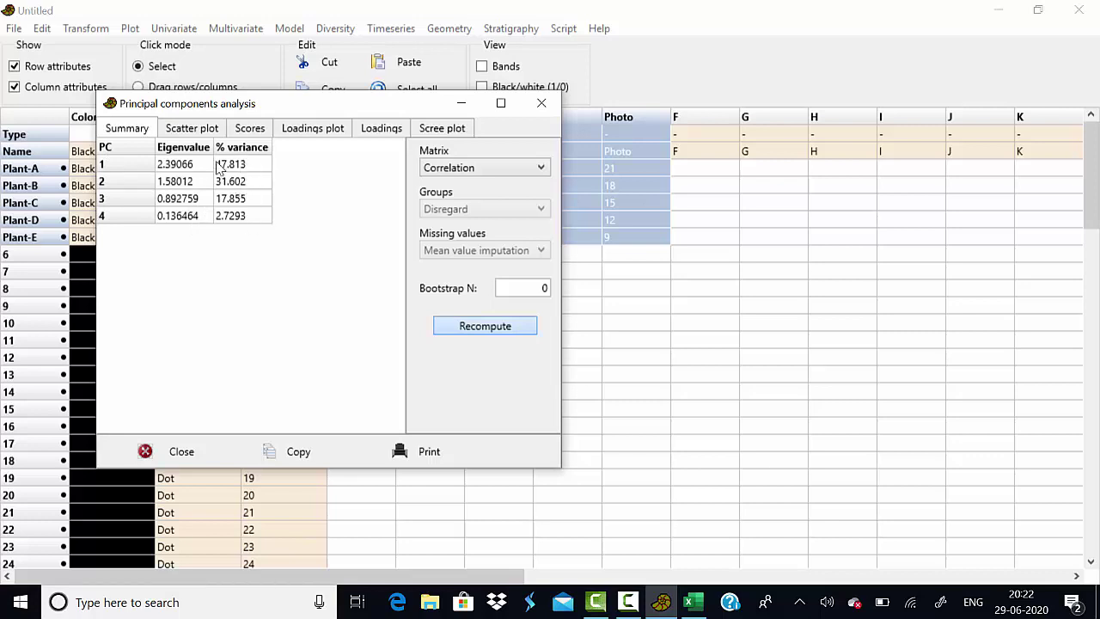
Show the PCA scatter plot maximised, with row labels, biplot, eigenvalue scale and 95% ellipses enabled, leaving group labels off
click(191, 134)
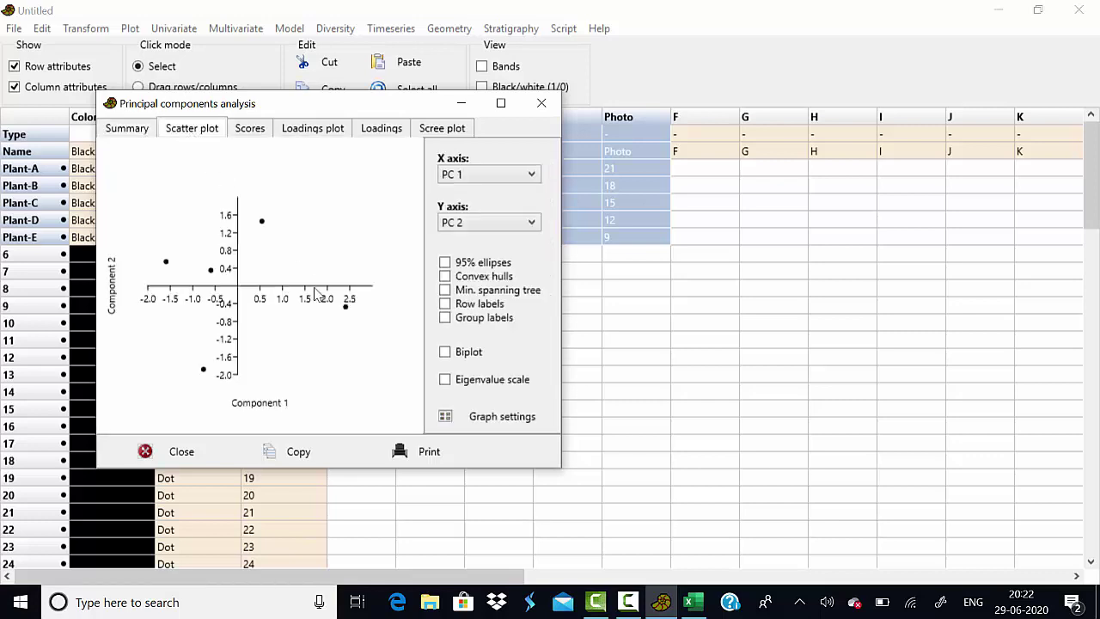
click(500, 104)
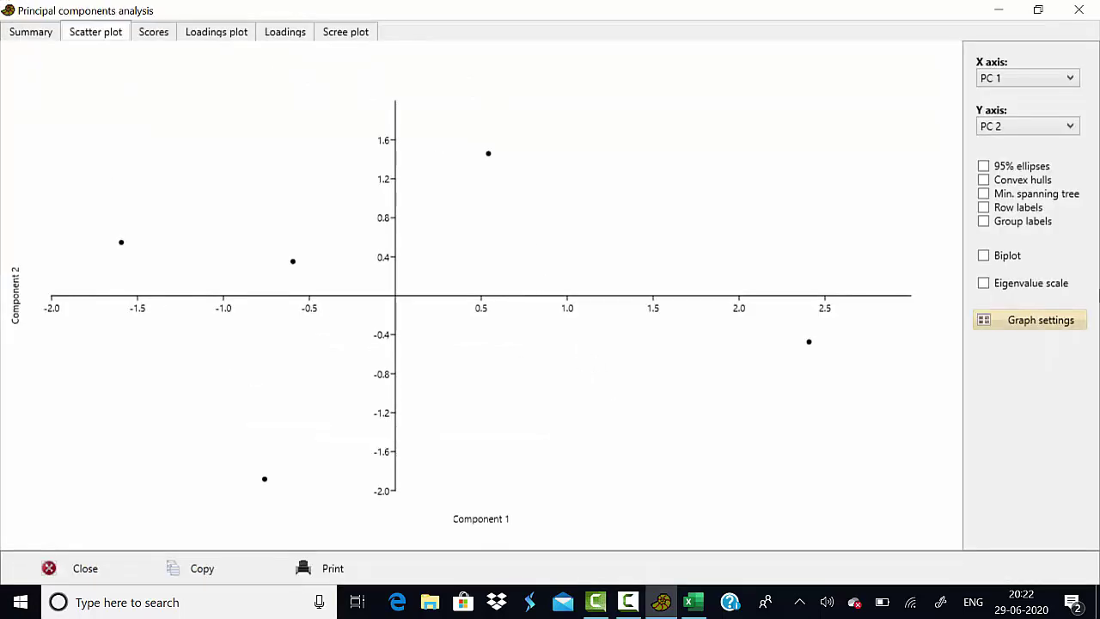
click(984, 209)
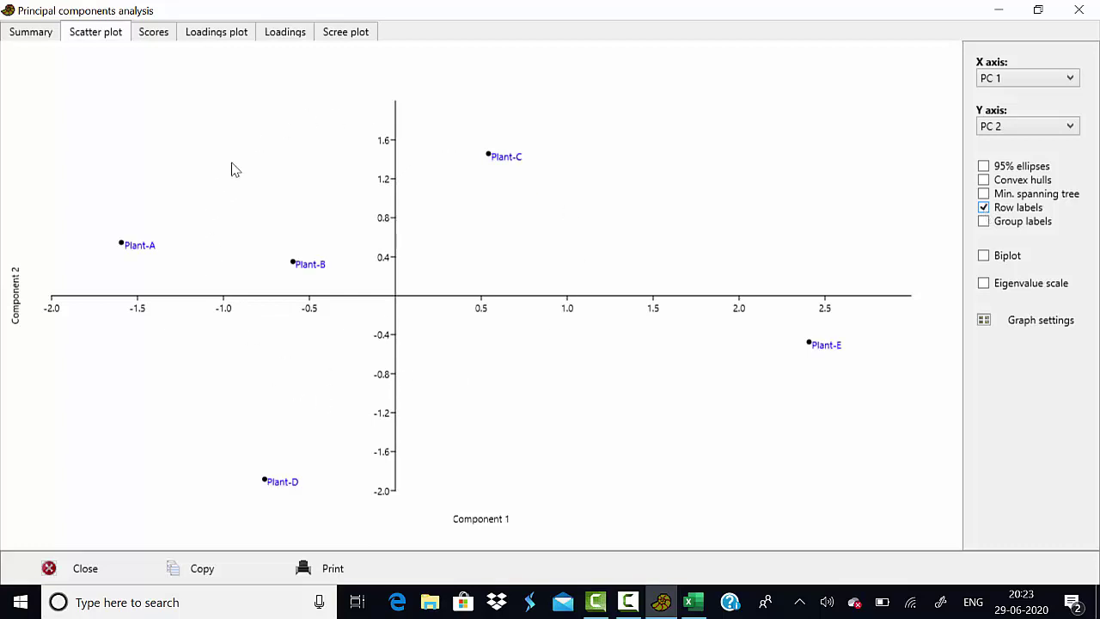
click(983, 256)
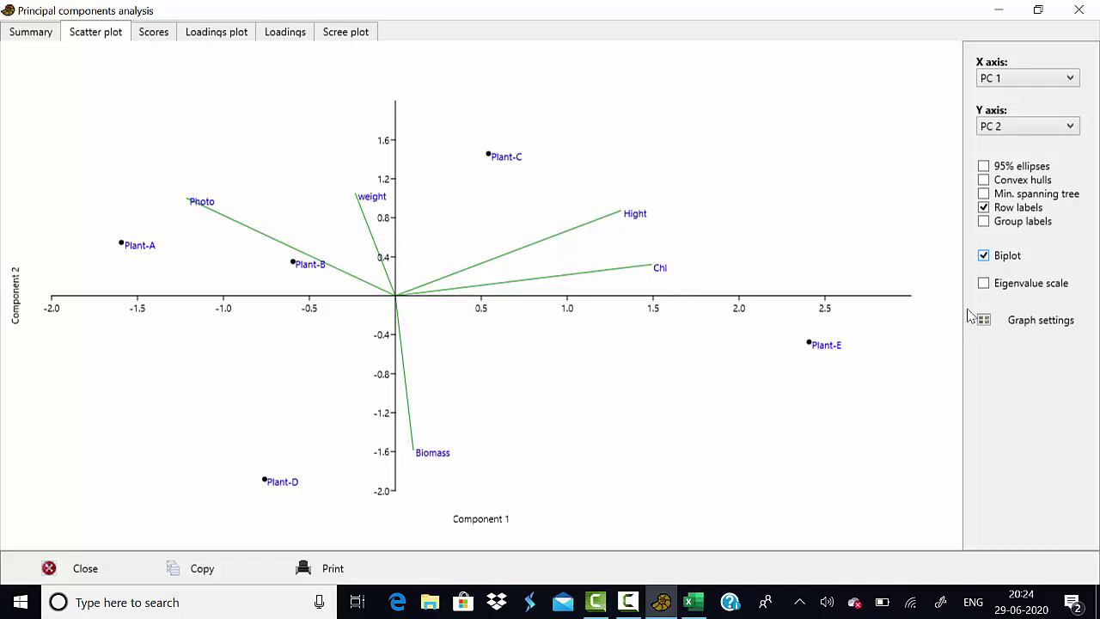
click(983, 284)
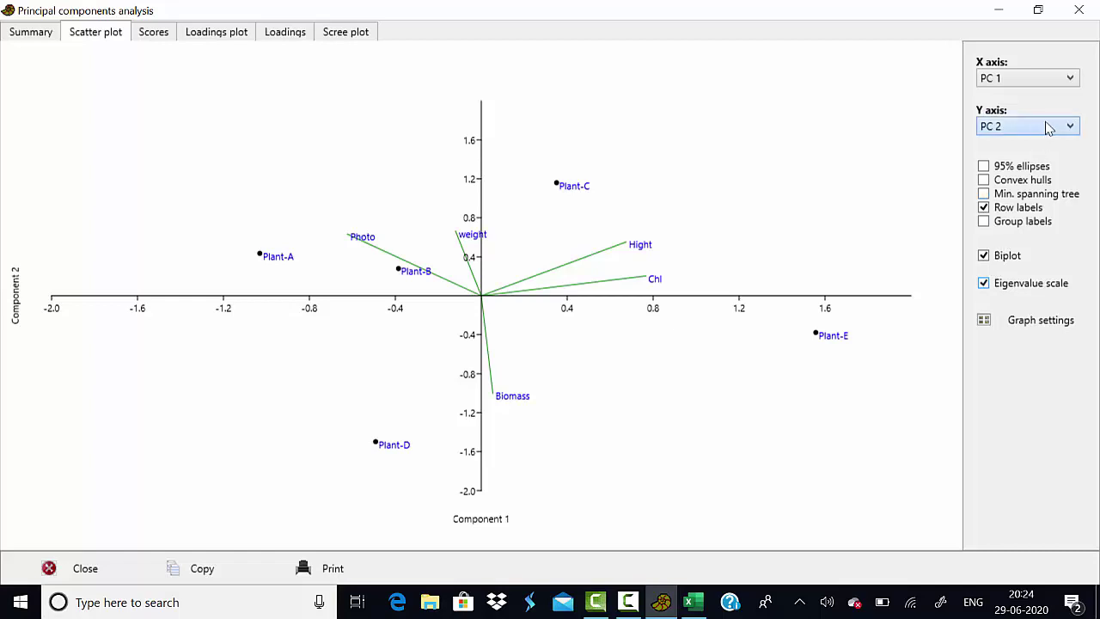
click(984, 168)
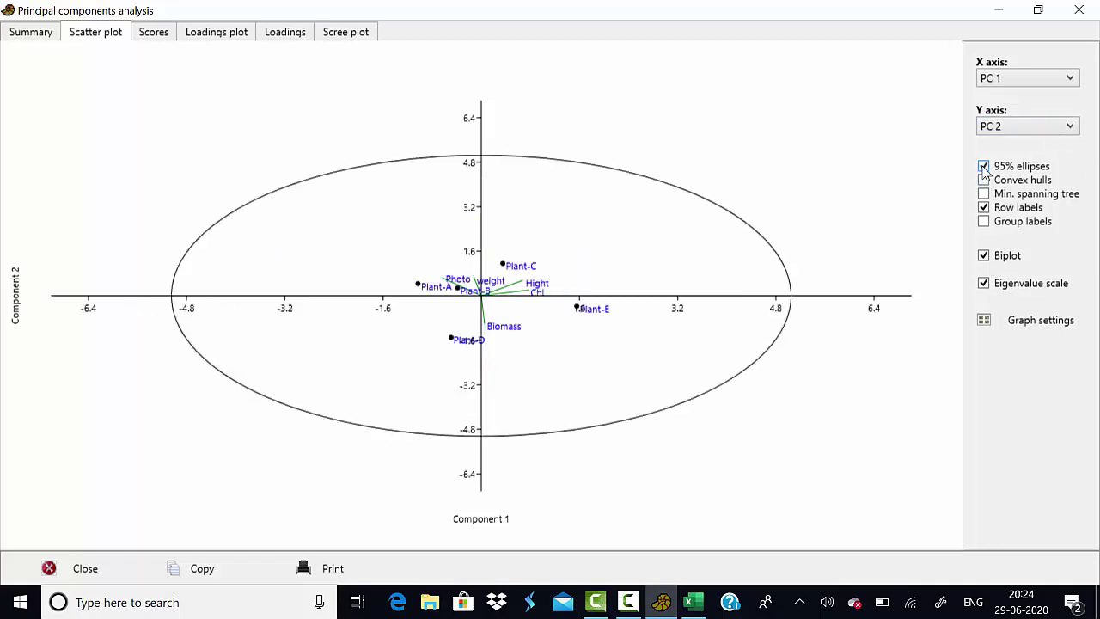
click(984, 221)
click(984, 222)
Enable thick lines and a frame in the scatter plot's graph preferences, keeping colors on
click(1035, 325)
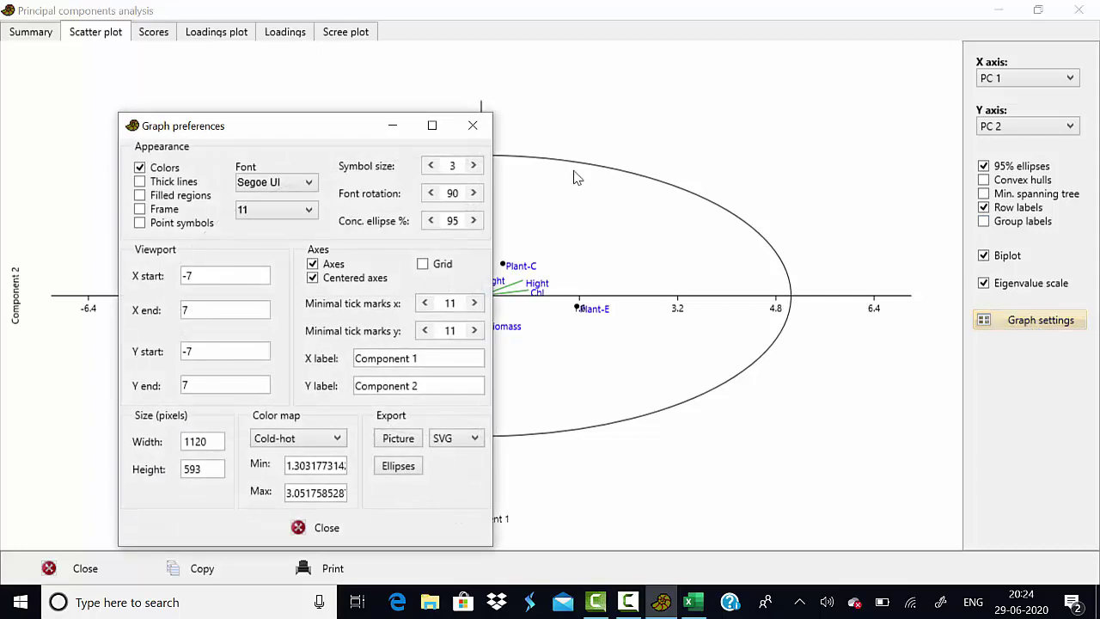
drag(378, 126, 802, 69)
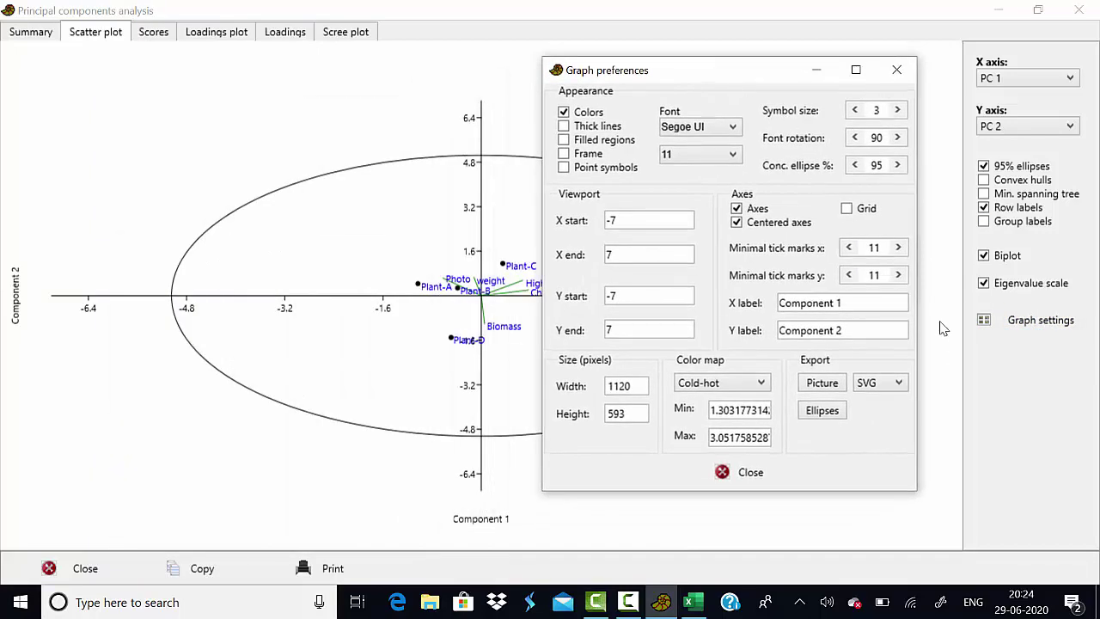
drag(719, 72, 840, 58)
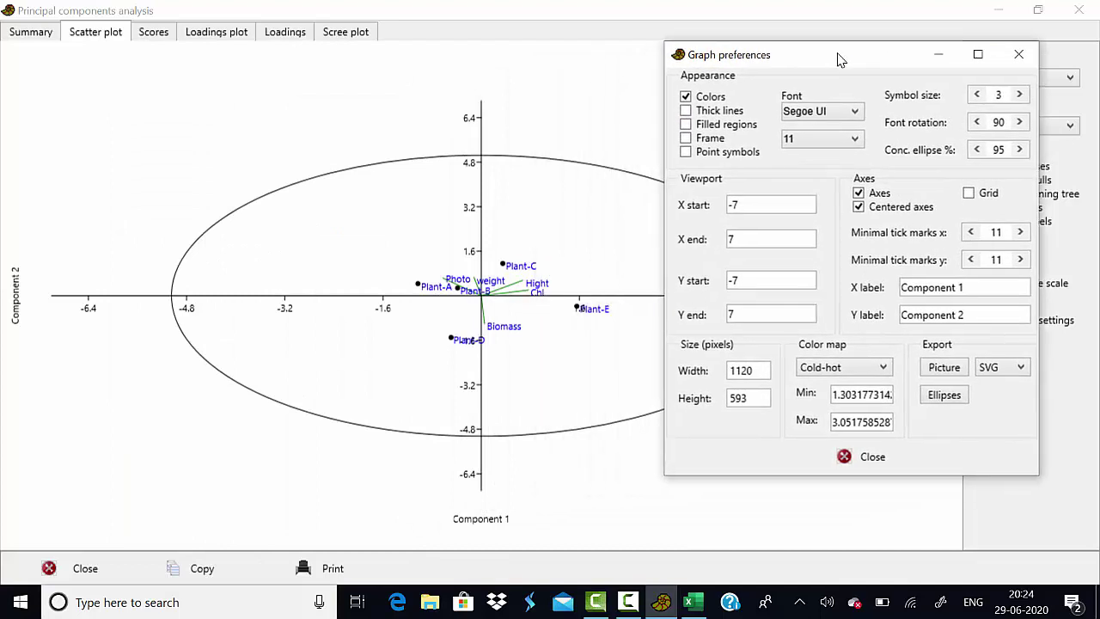
click(686, 98)
click(685, 98)
click(686, 112)
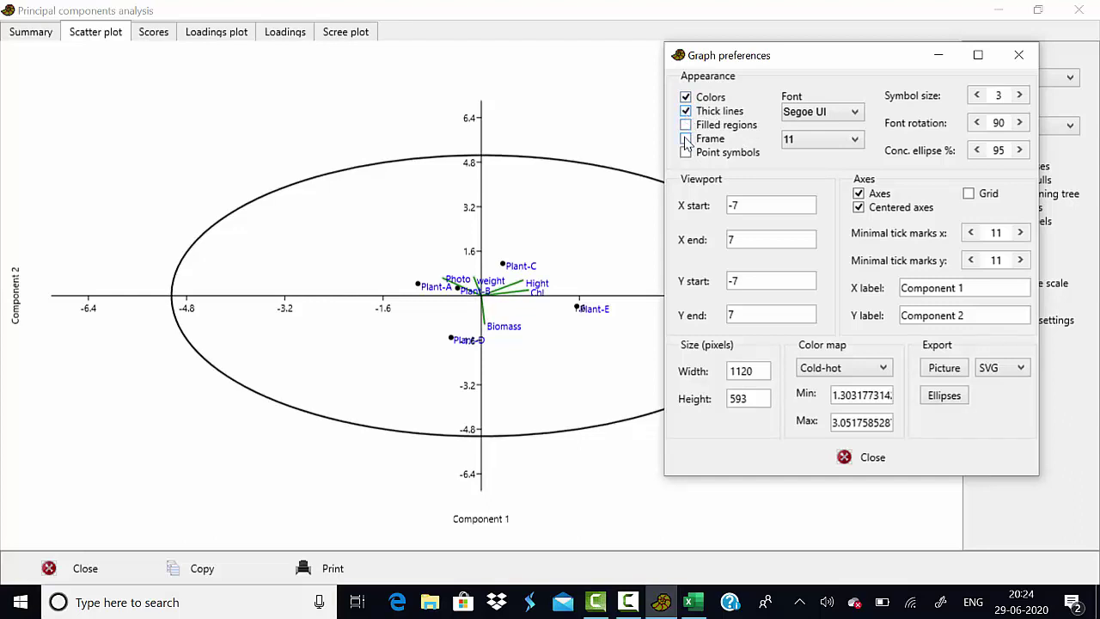
click(686, 139)
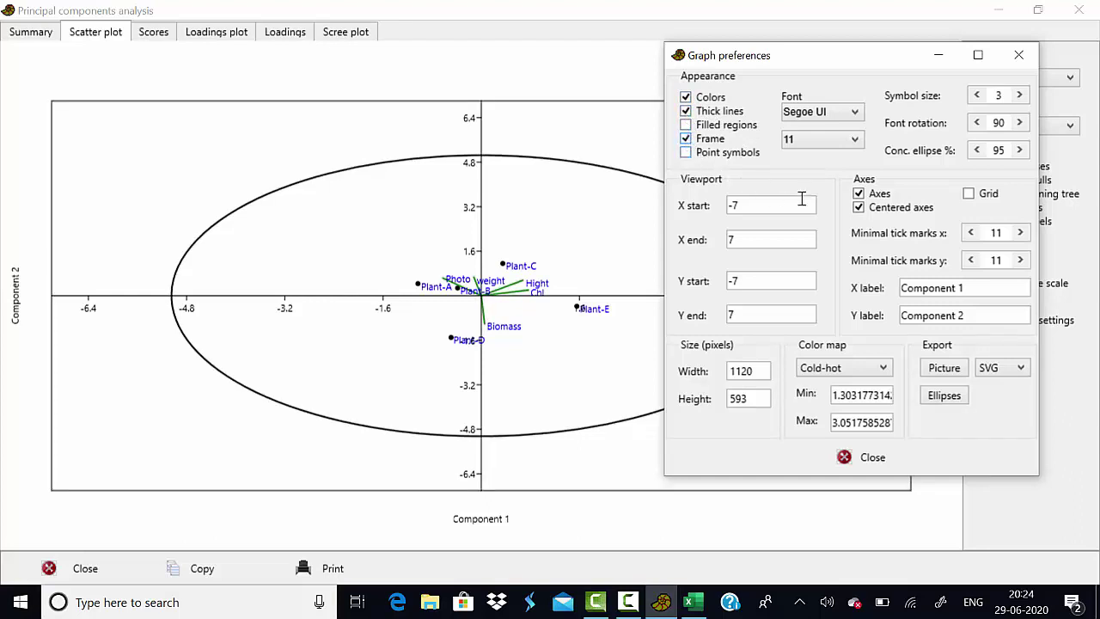
Export the scatter plot picture in JPG format to the Desktop with the file name Fig, and close the graph preferences
click(1023, 370)
click(995, 402)
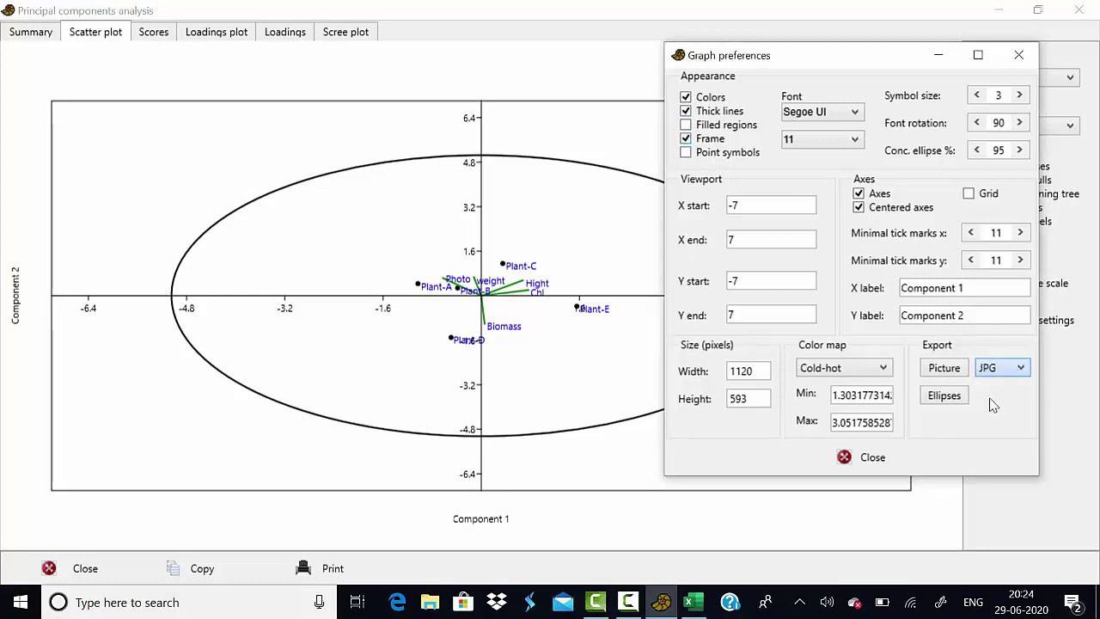
click(949, 371)
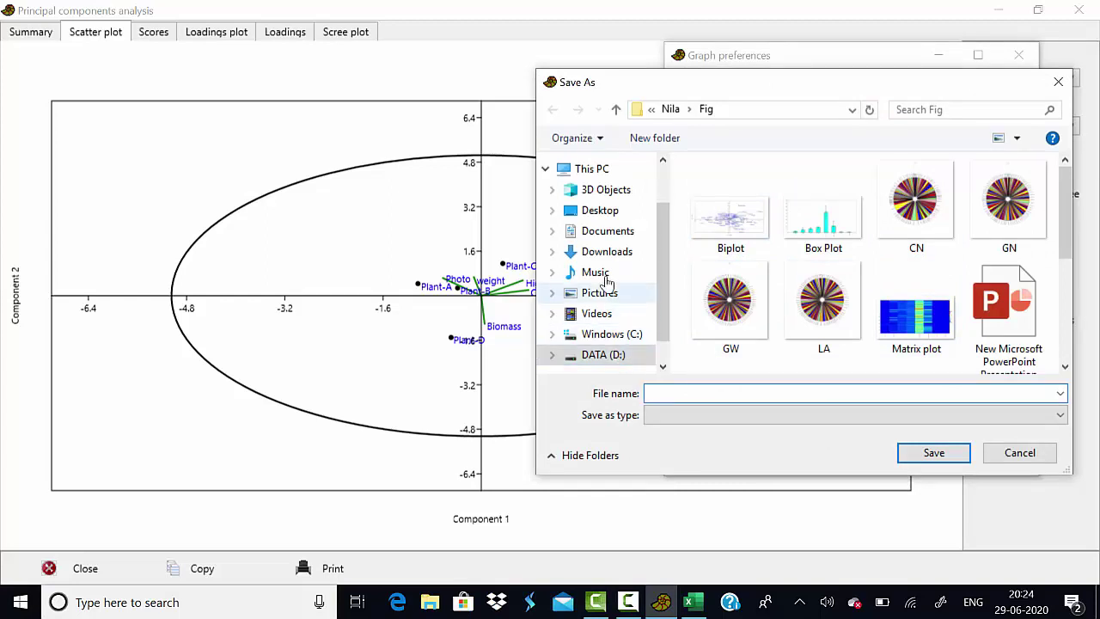
click(586, 216)
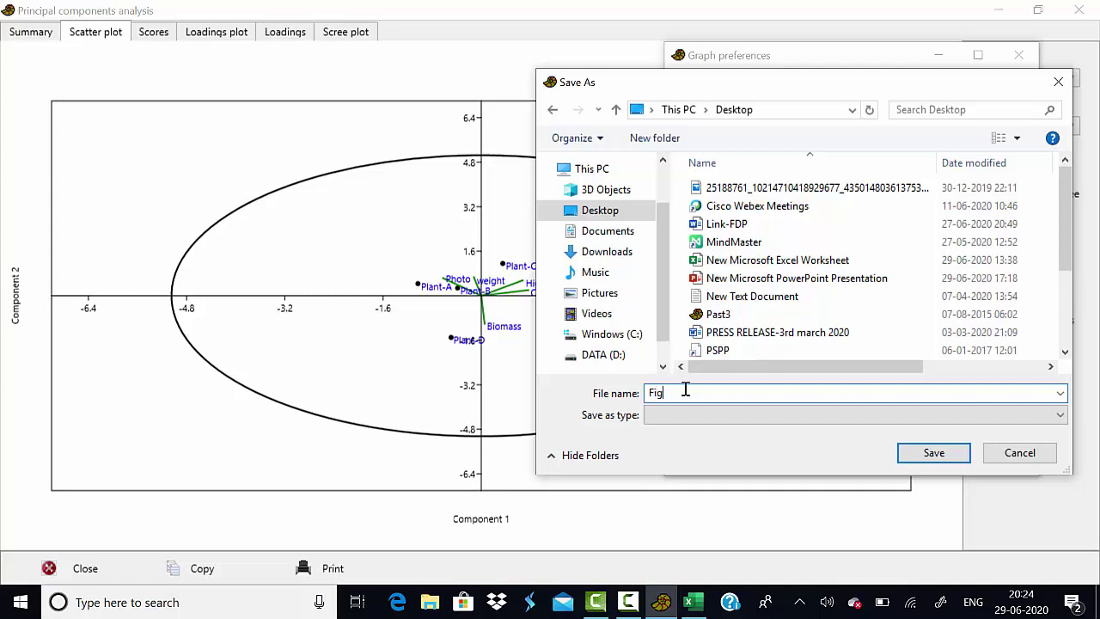
click(945, 457)
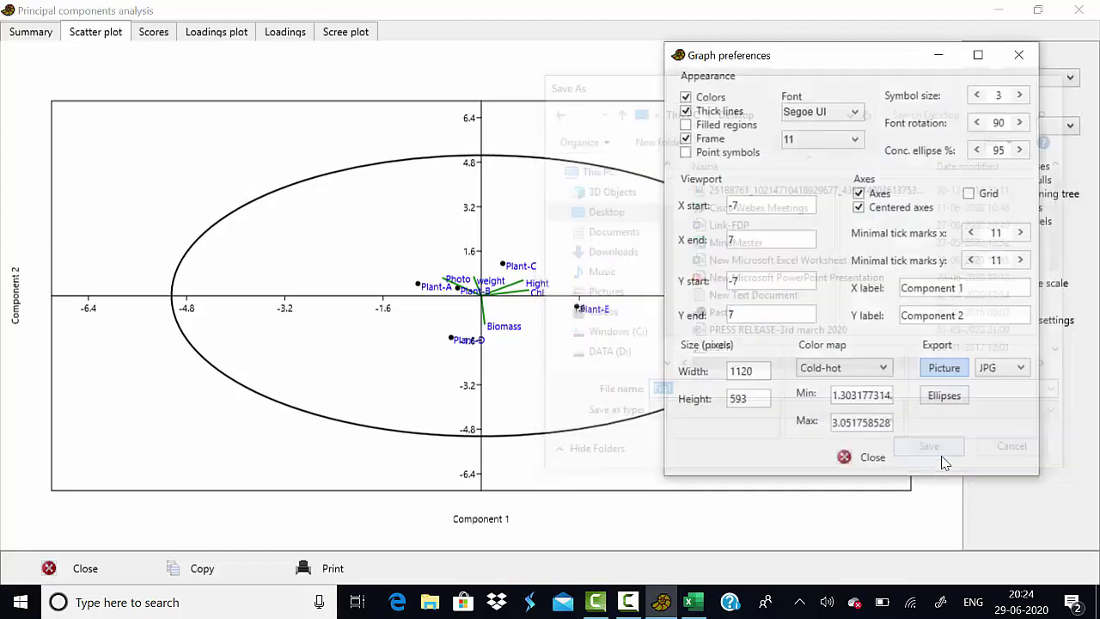
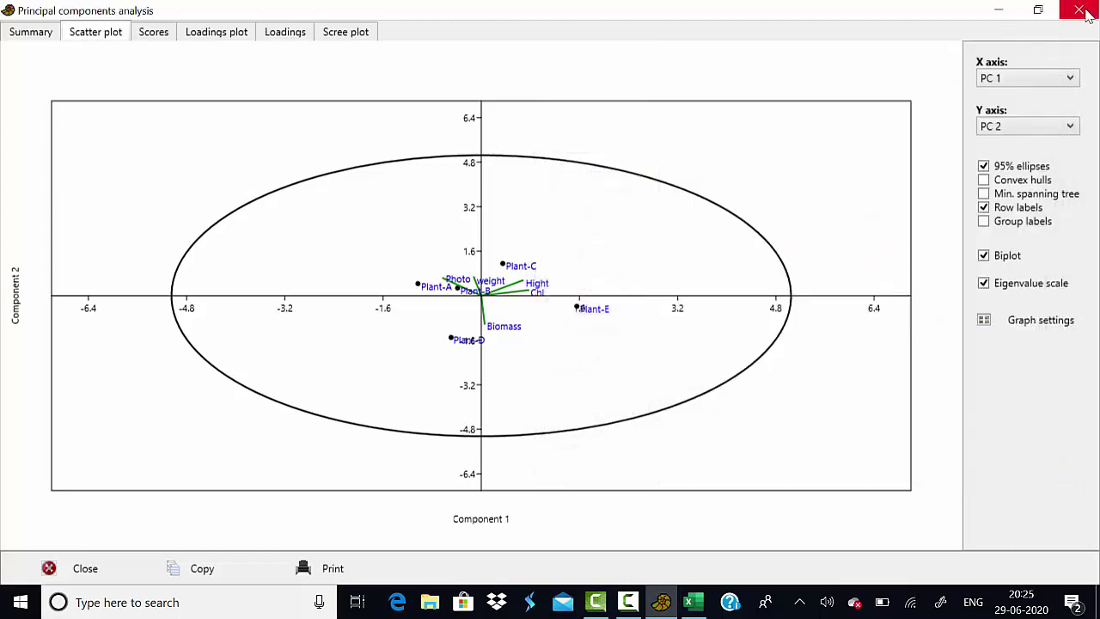
View the PCA scores table and the PC 1 loadings plot, switching the plotted values to Correlations
click(154, 34)
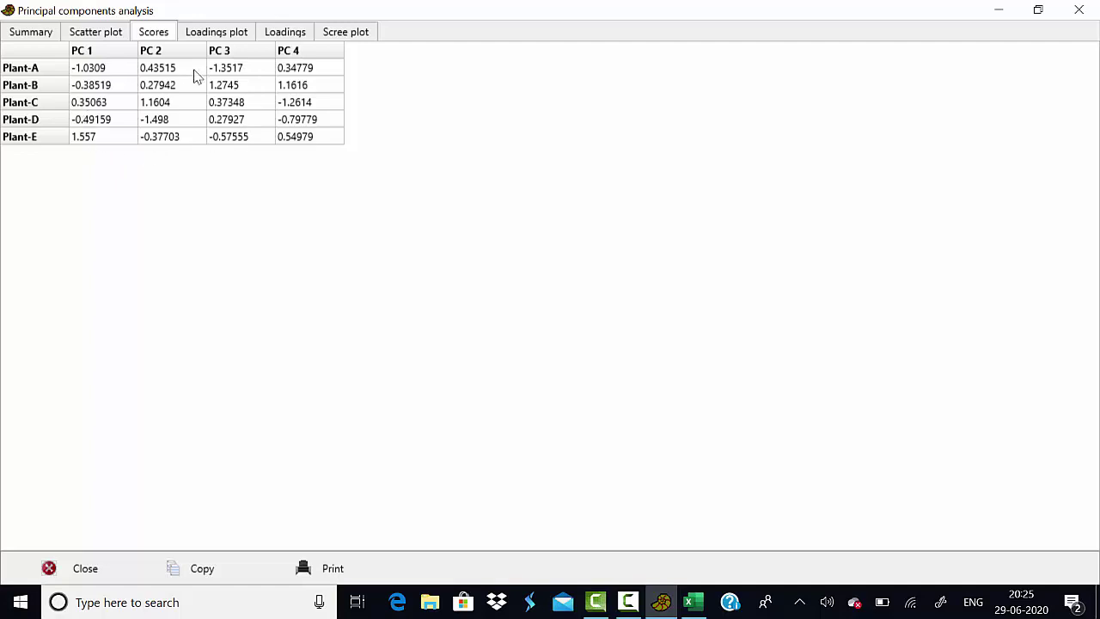
click(211, 35)
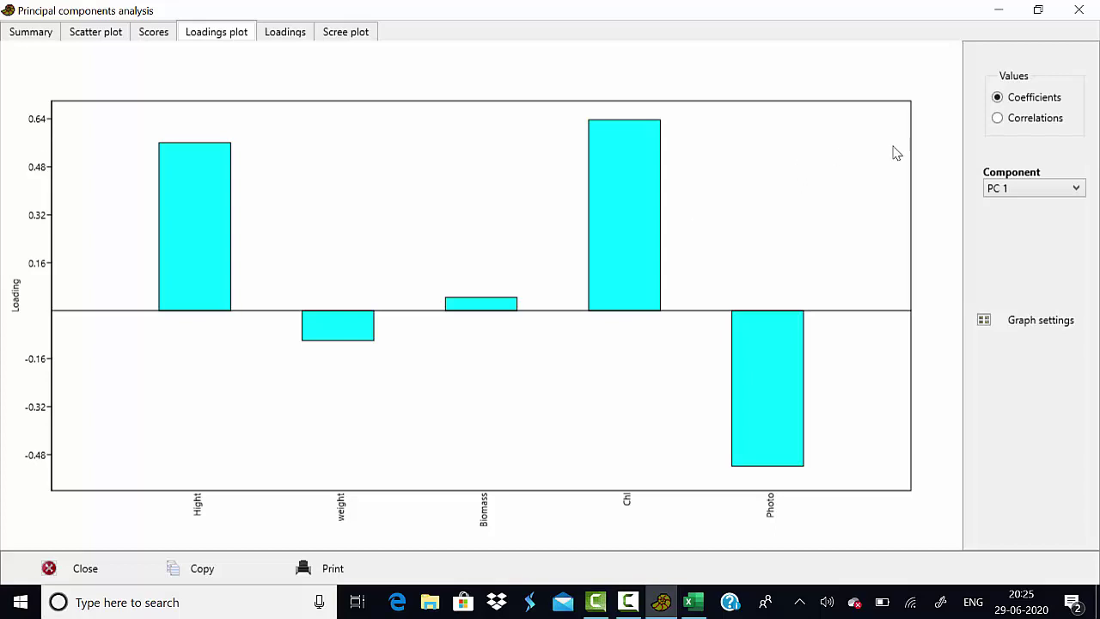
click(998, 118)
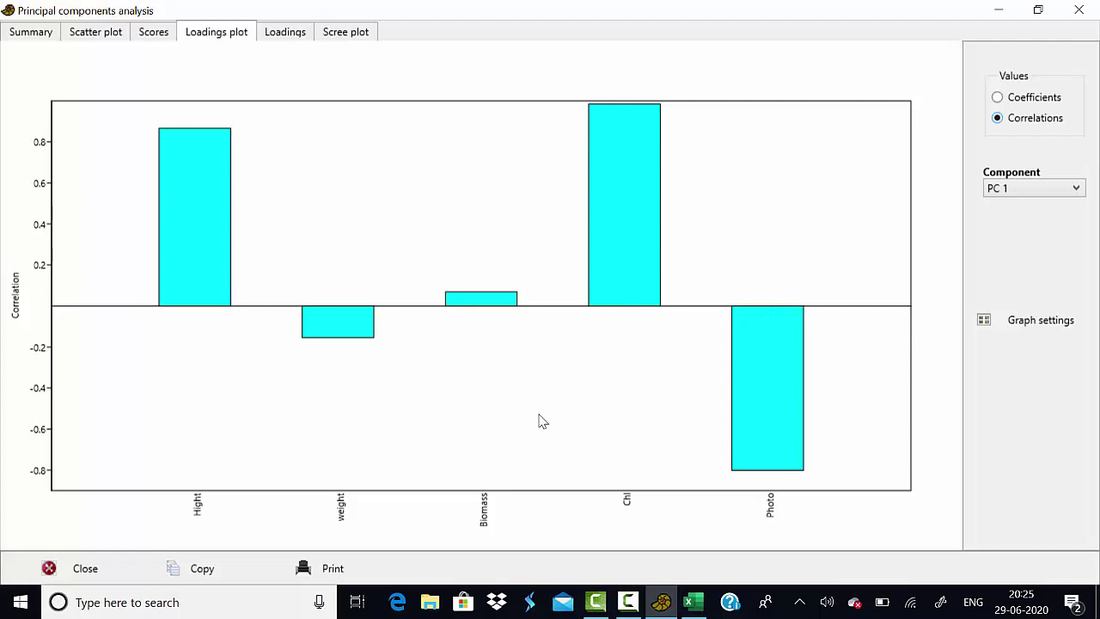
Choose a picture export format in the loadings plot's graph preferences, and close them without exporting
click(1047, 327)
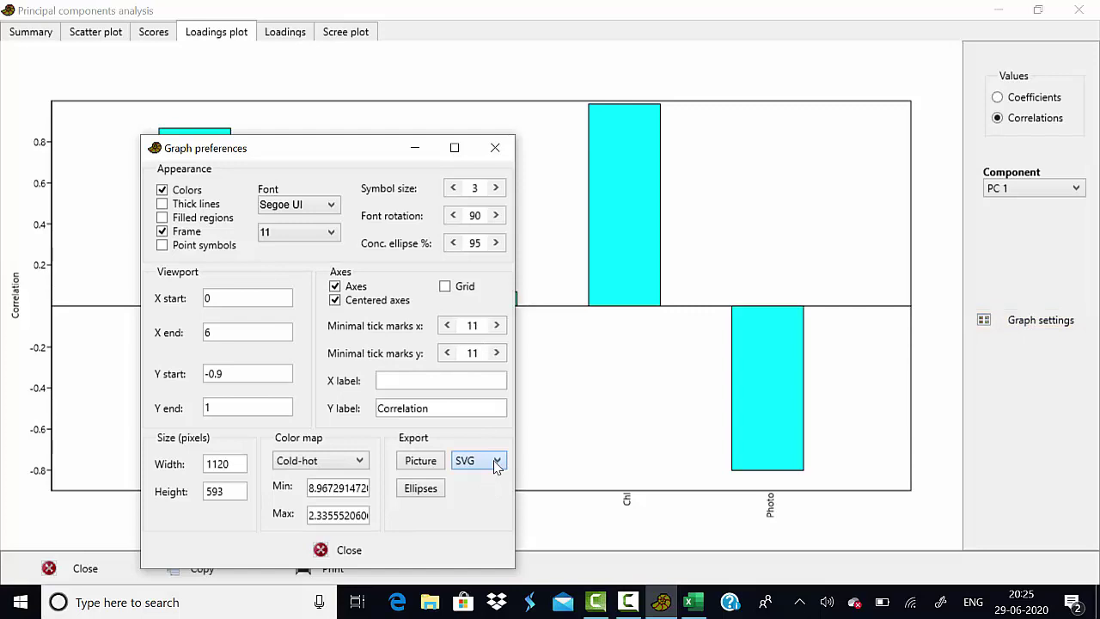
click(497, 461)
click(497, 493)
click(495, 147)
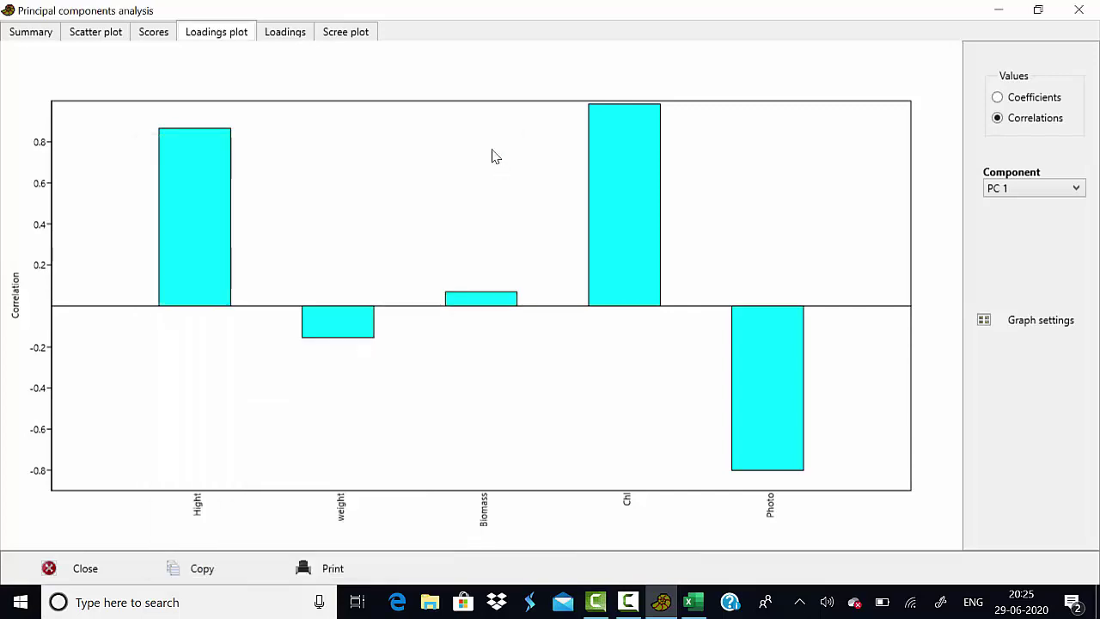
Examine the PCA loadings table and the scree plot, and close the principal components analysis window
click(283, 34)
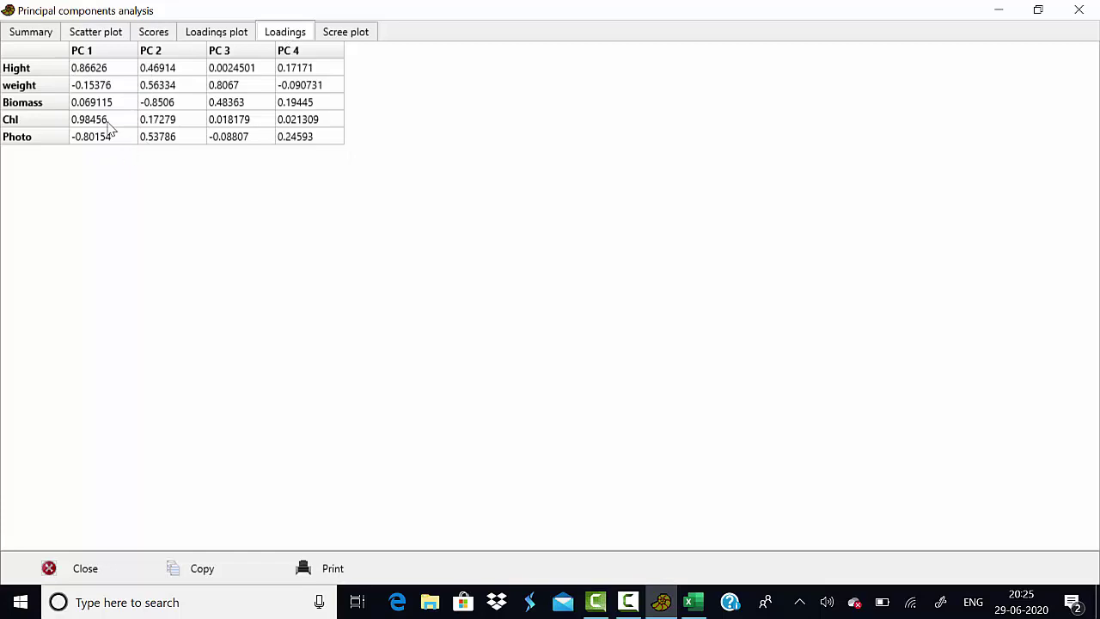
click(341, 33)
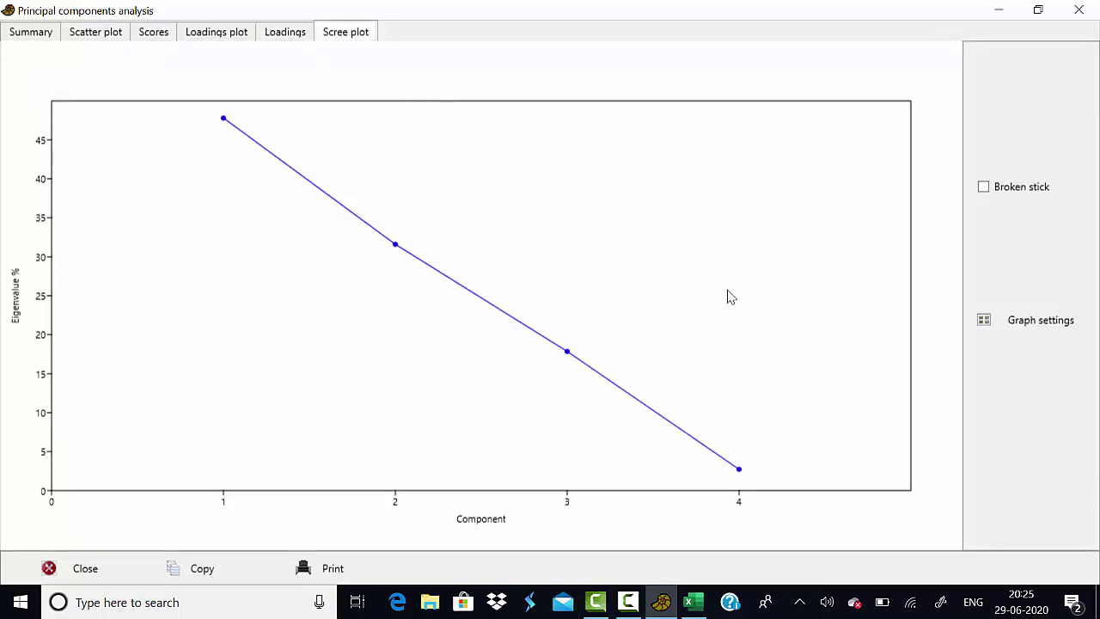
click(1079, 10)
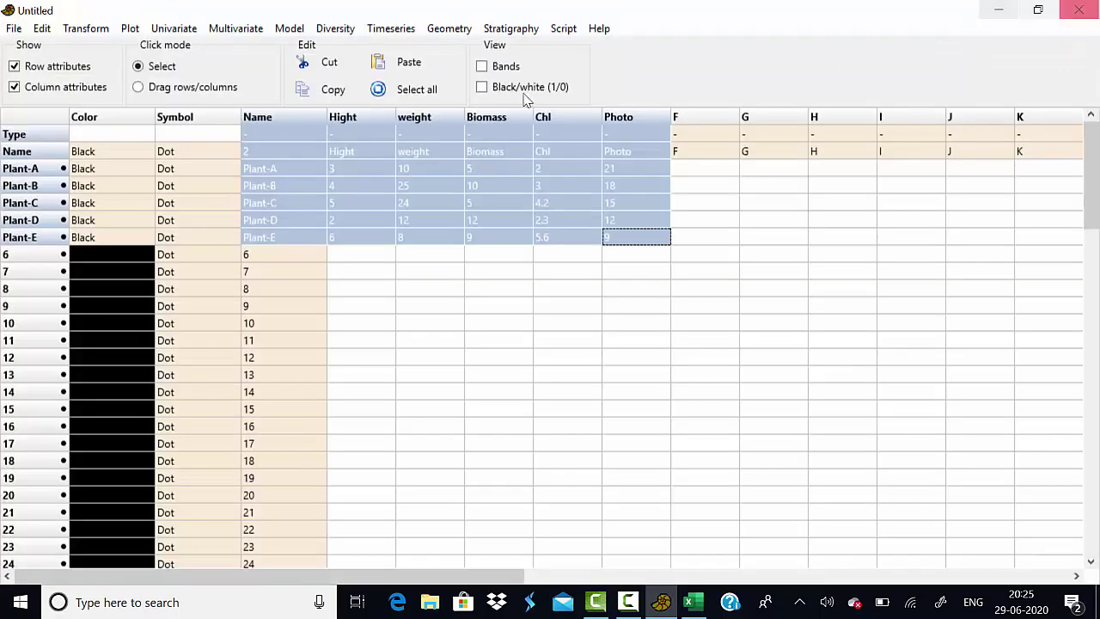
Run classical hierarchical clustering on the selected plant data, recompute it with the Bray-Curtis similarity index, and maximise the dendrogram window
click(245, 37)
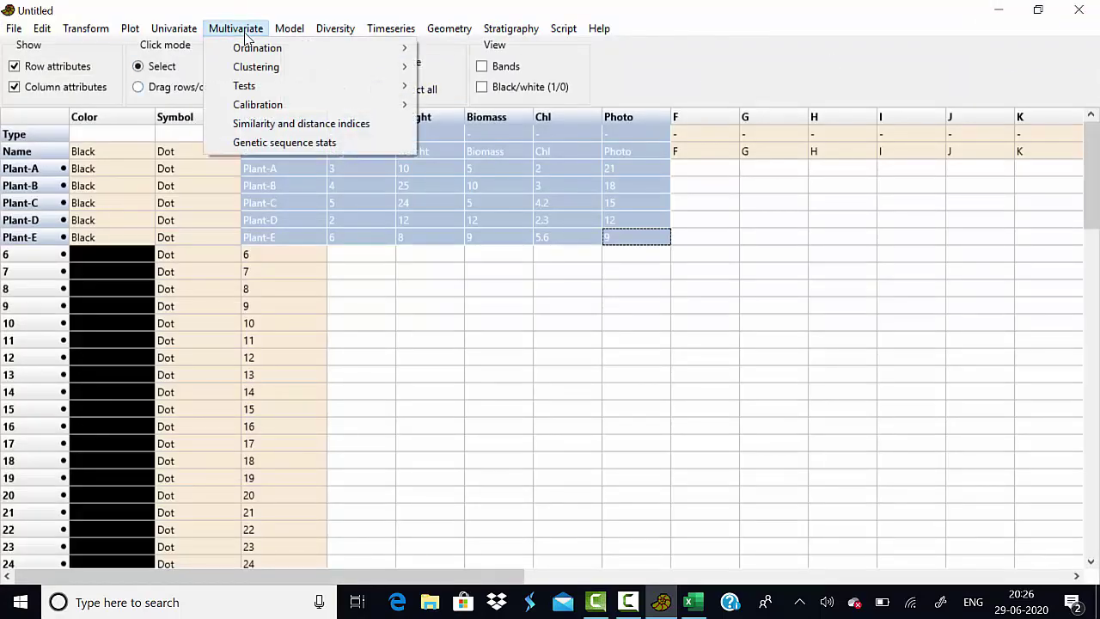
mouse_move(255, 73)
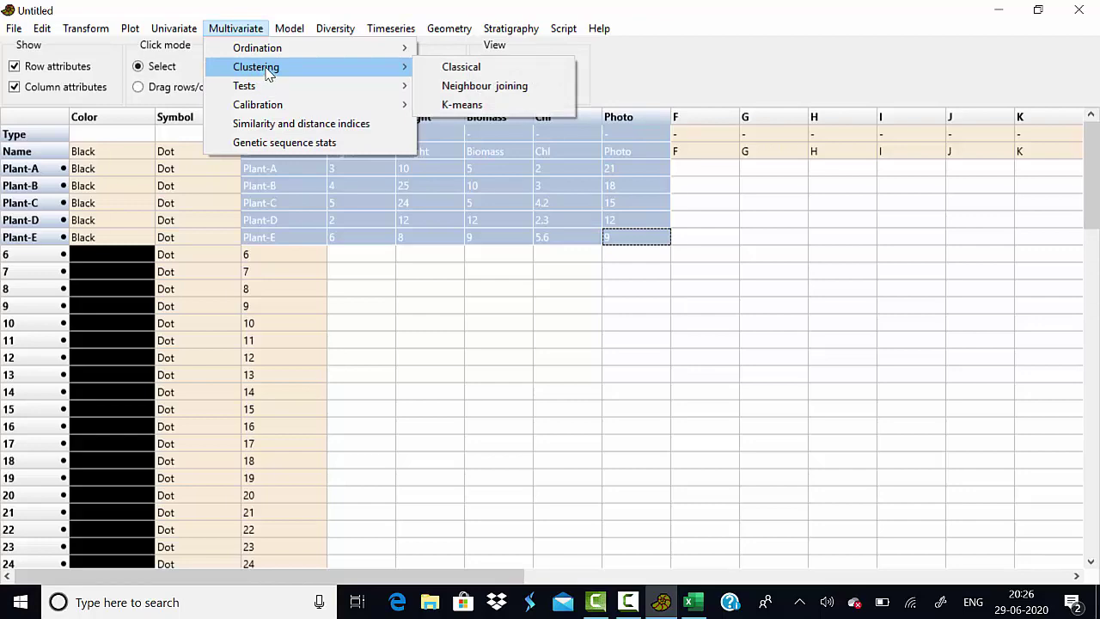
click(461, 67)
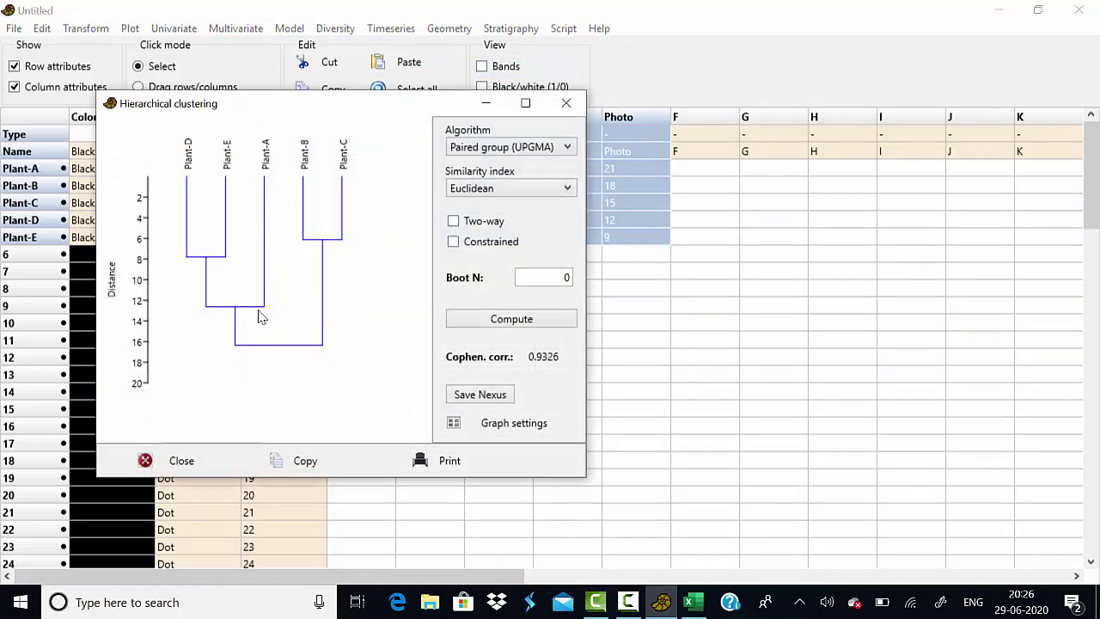
click(566, 188)
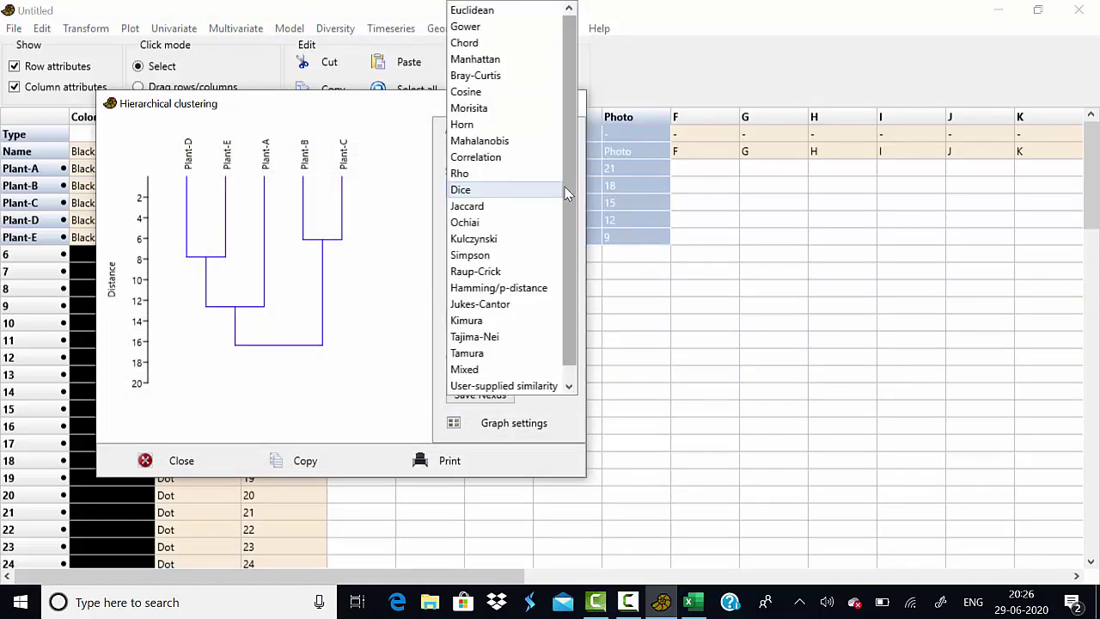
click(486, 75)
click(514, 322)
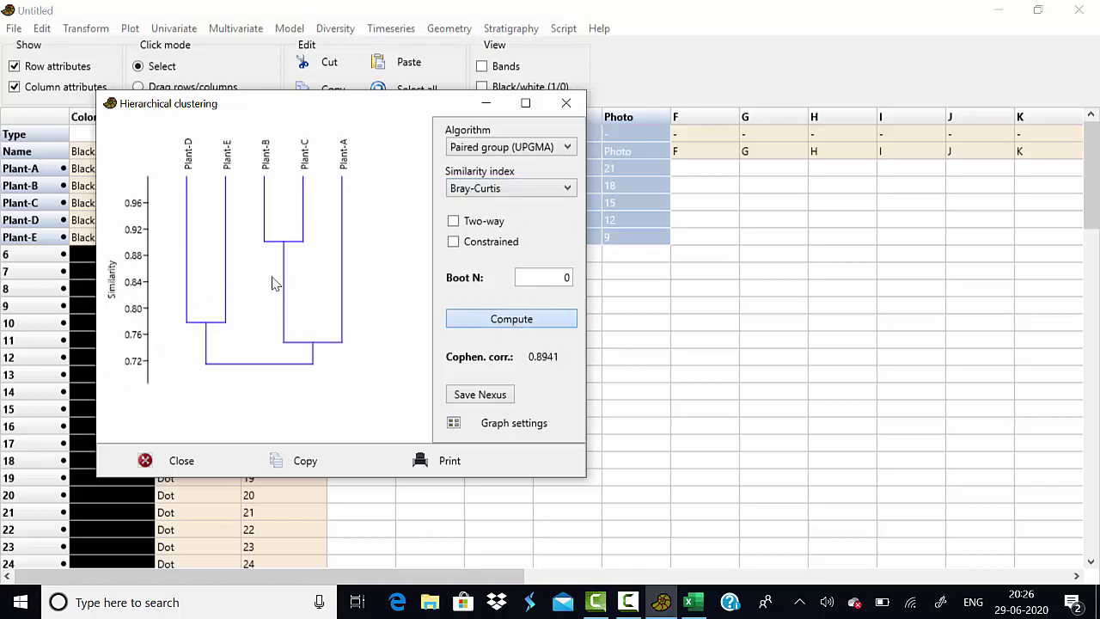
click(525, 103)
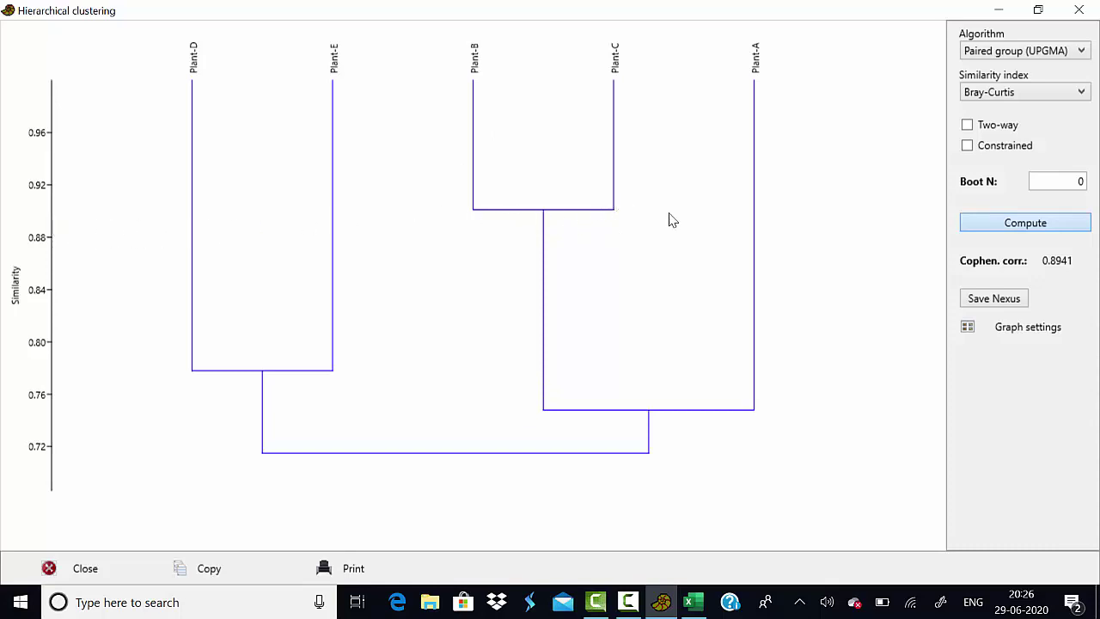
Choose JPG as the picture export format in the dendrogram's graph preferences, and close them without exporting
click(1039, 332)
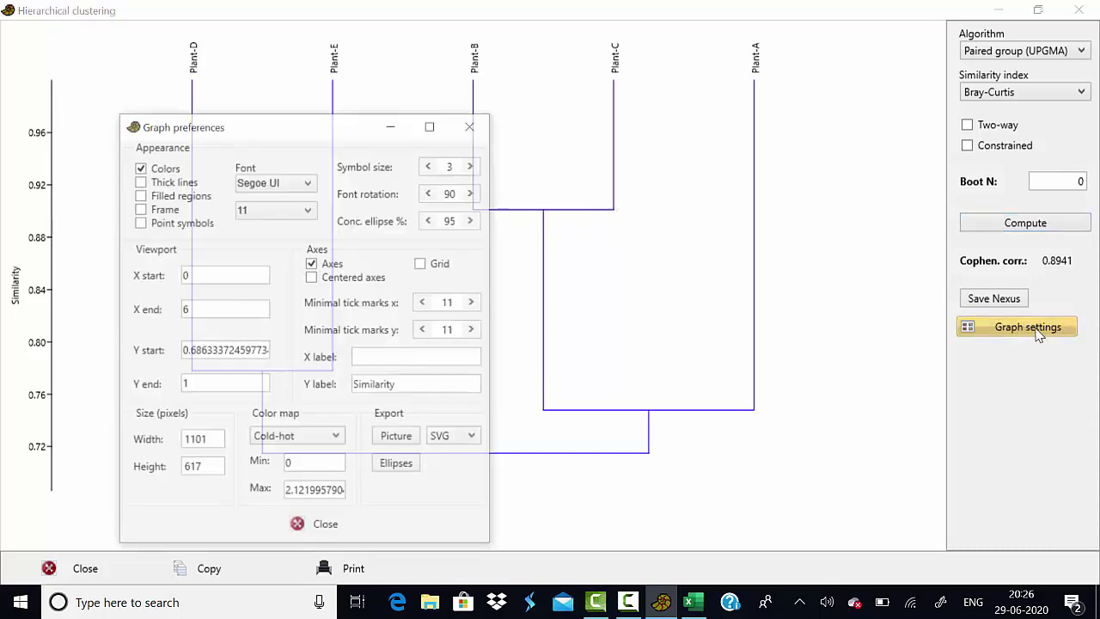
click(472, 438)
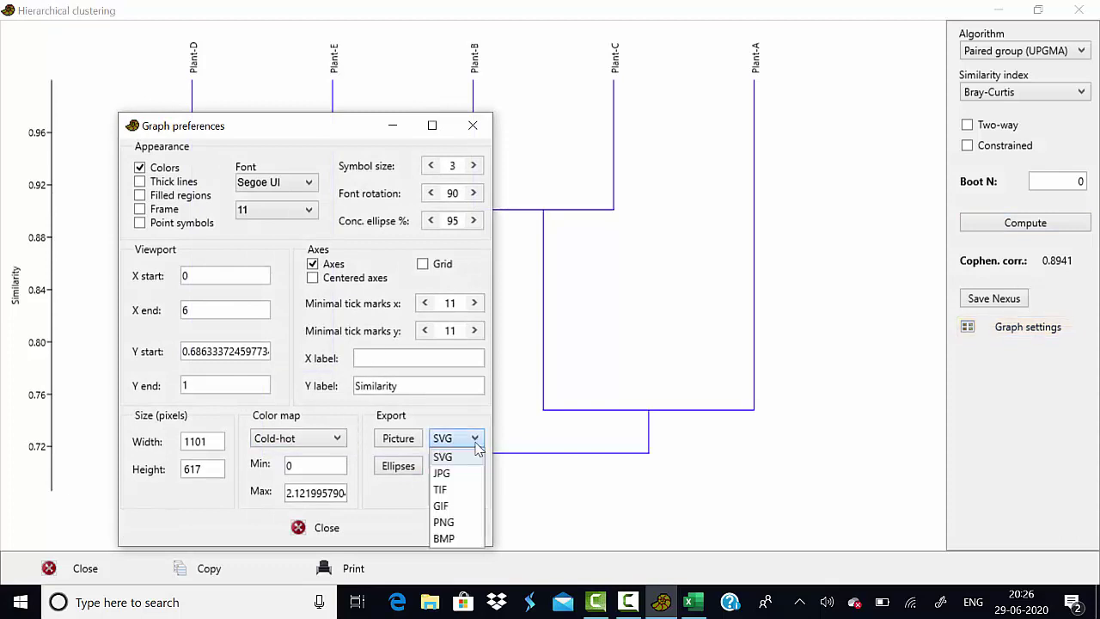
click(442, 474)
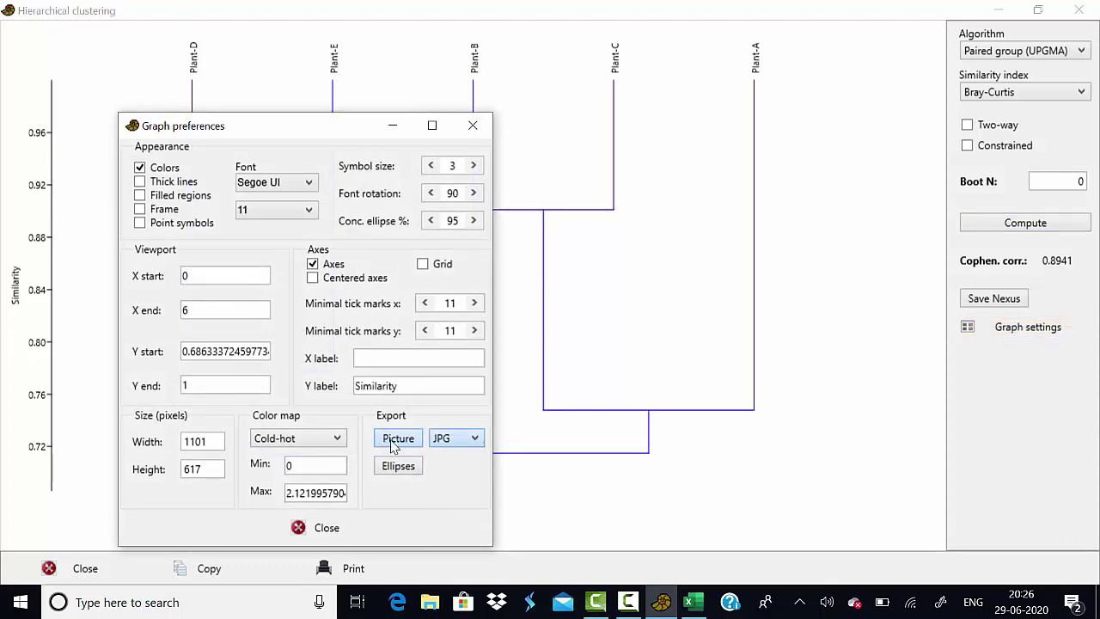
click(477, 128)
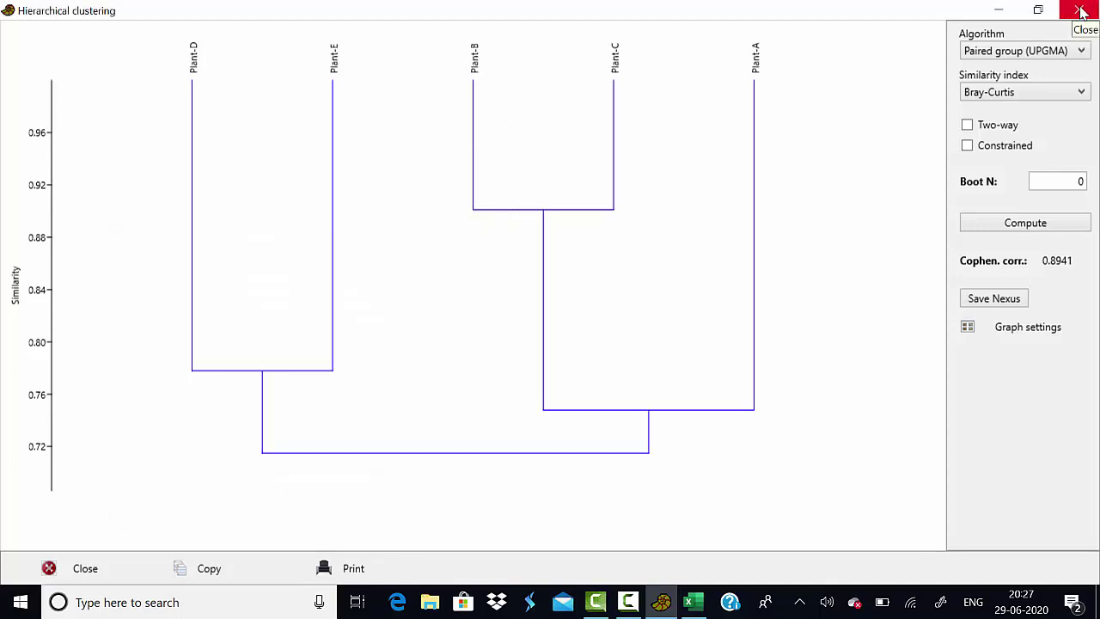
Recompute the dendrogram with the Horn and the Euclidean similarity index, and close the hierarchical clustering window
click(1081, 92)
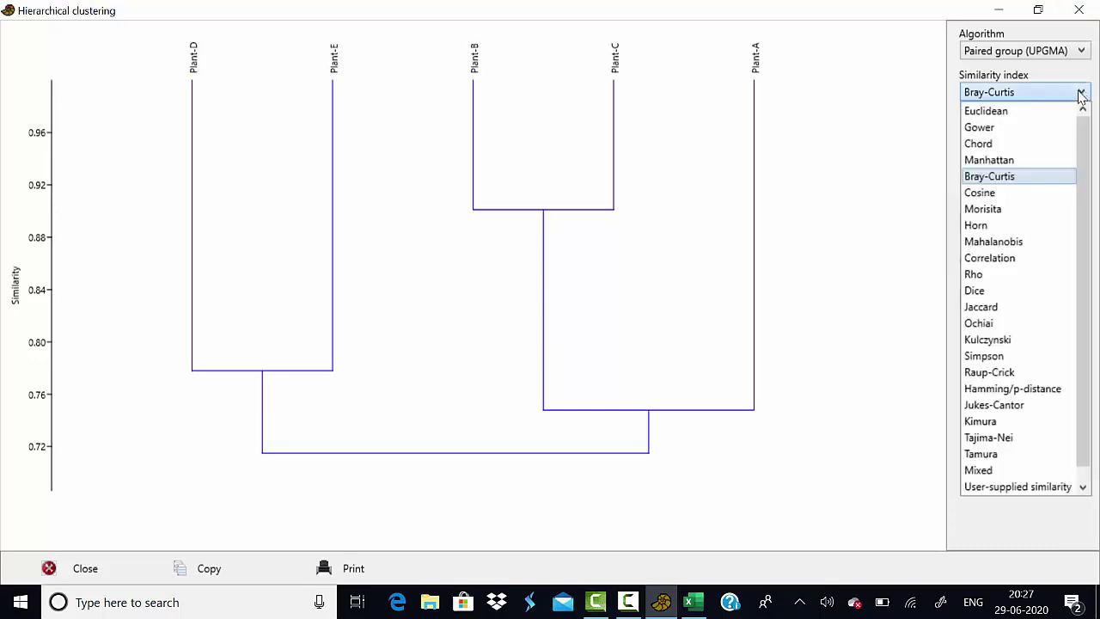
click(988, 225)
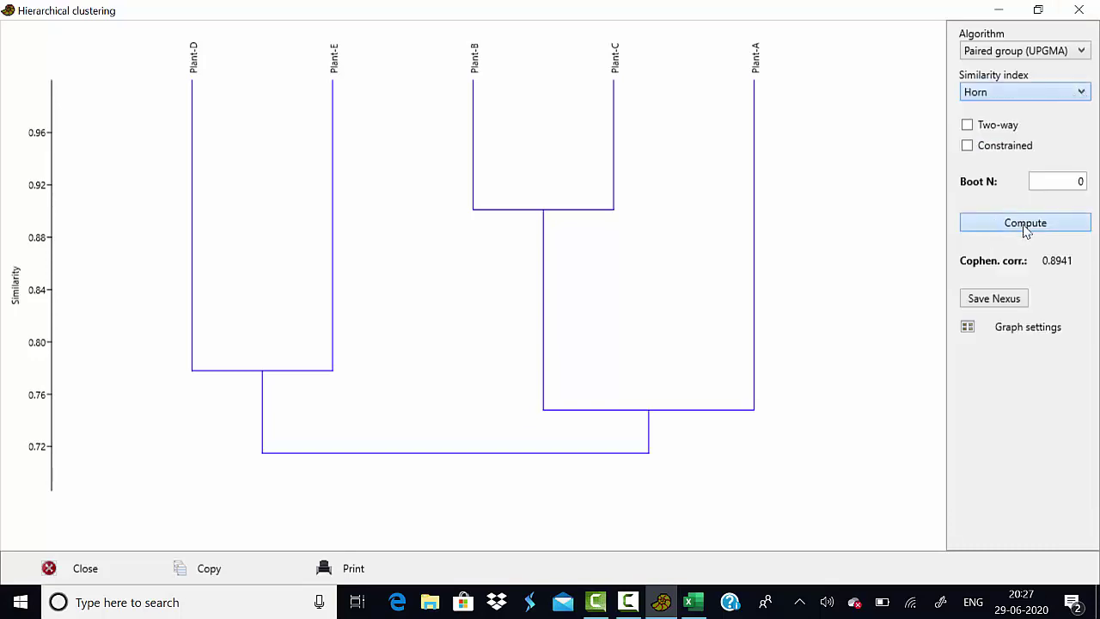
click(1024, 226)
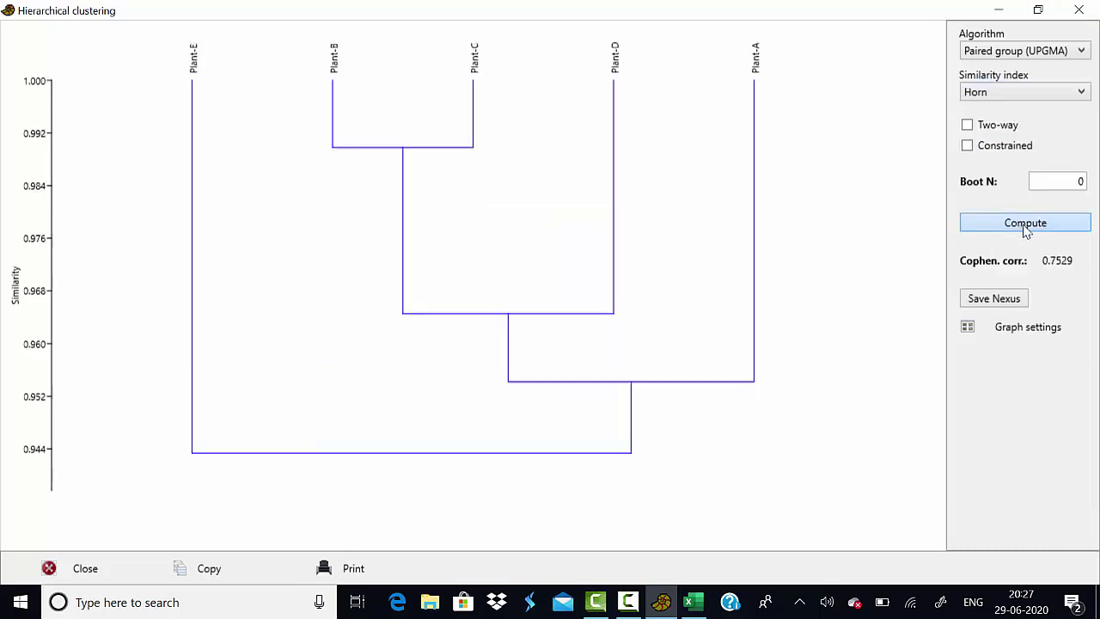
click(1082, 90)
click(996, 112)
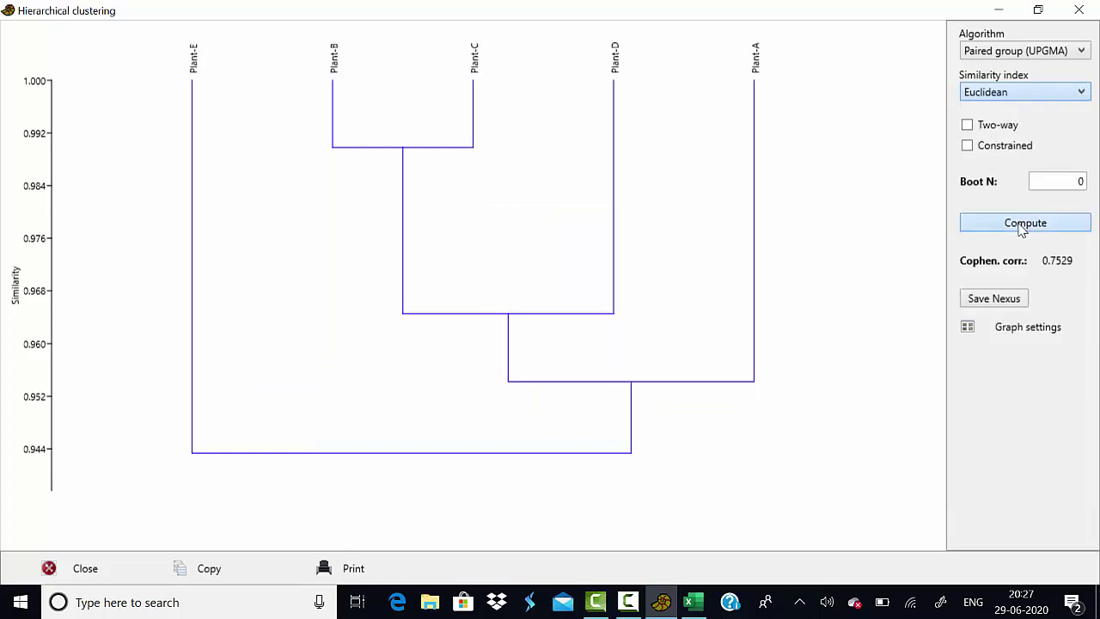
click(1022, 227)
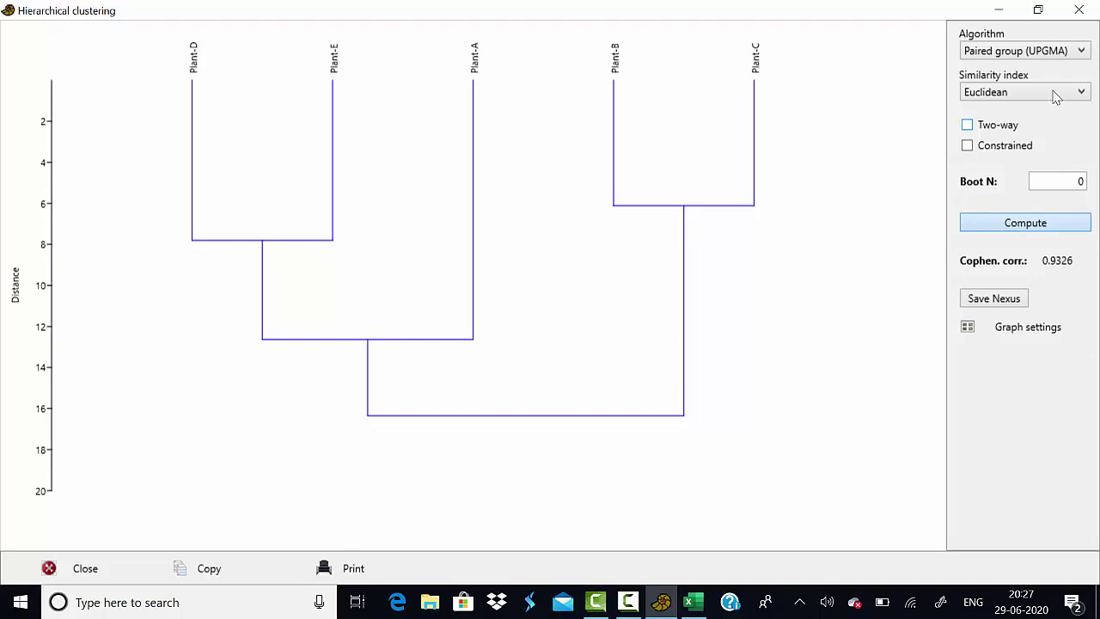
click(1081, 11)
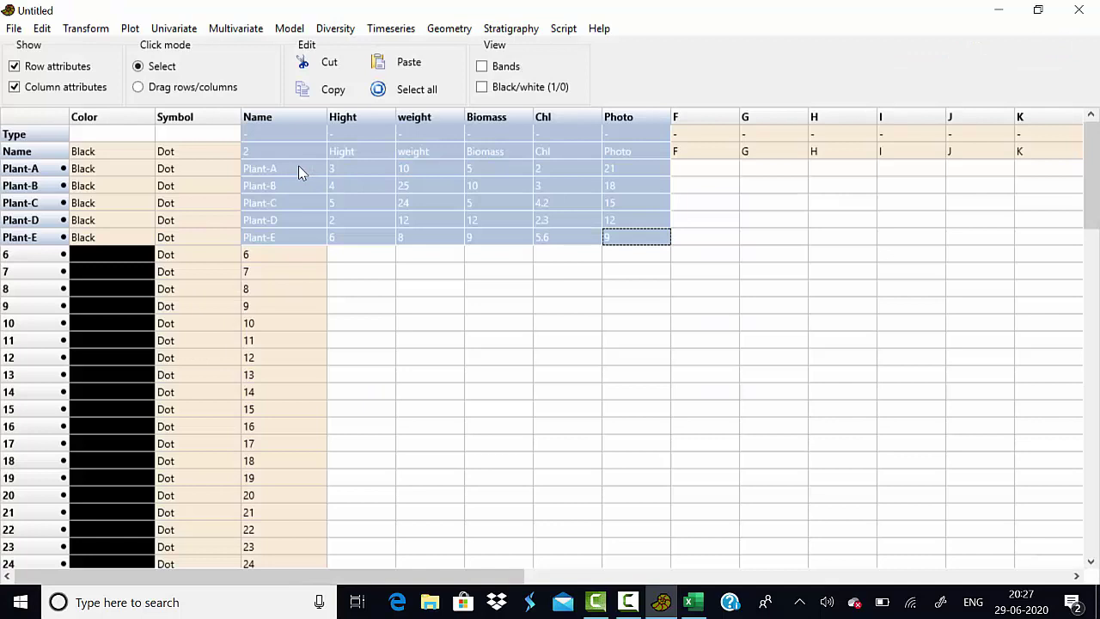
Compute the plants' similarity and distance indices, copy the Euclidean matrix, and view the Bray-Curtis one before closing the window
click(248, 30)
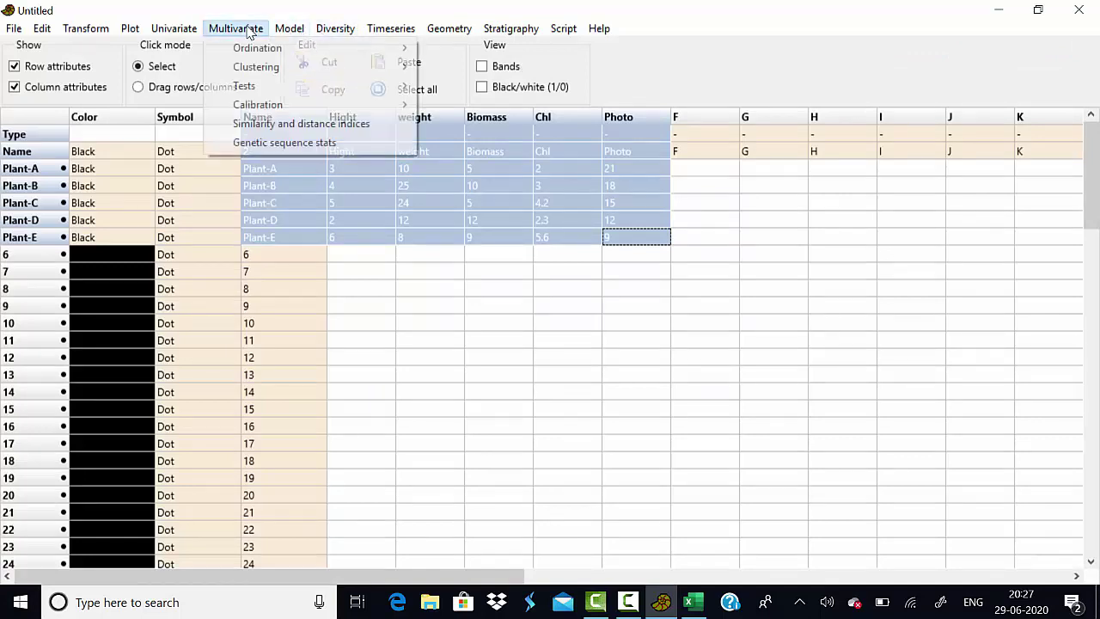
mouse_move(255, 63)
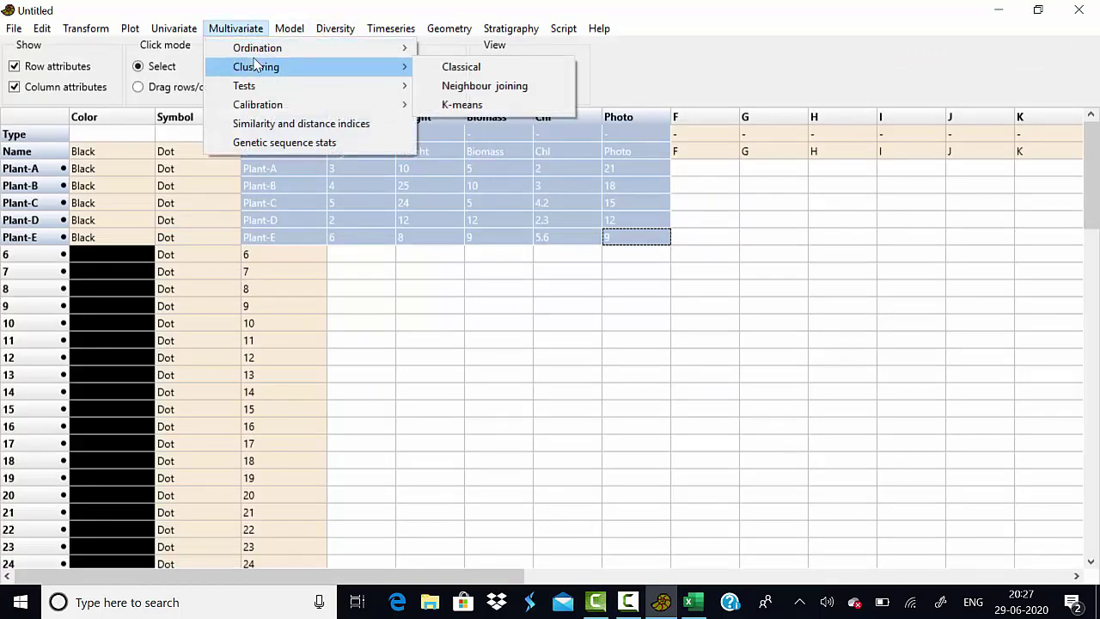
click(264, 122)
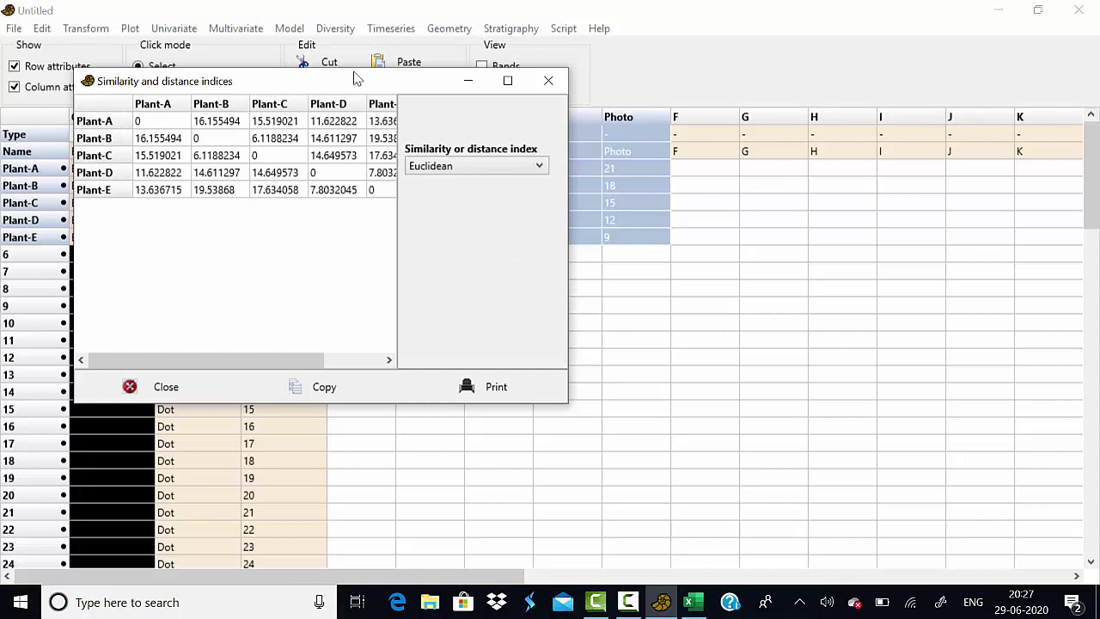
click(315, 386)
click(540, 166)
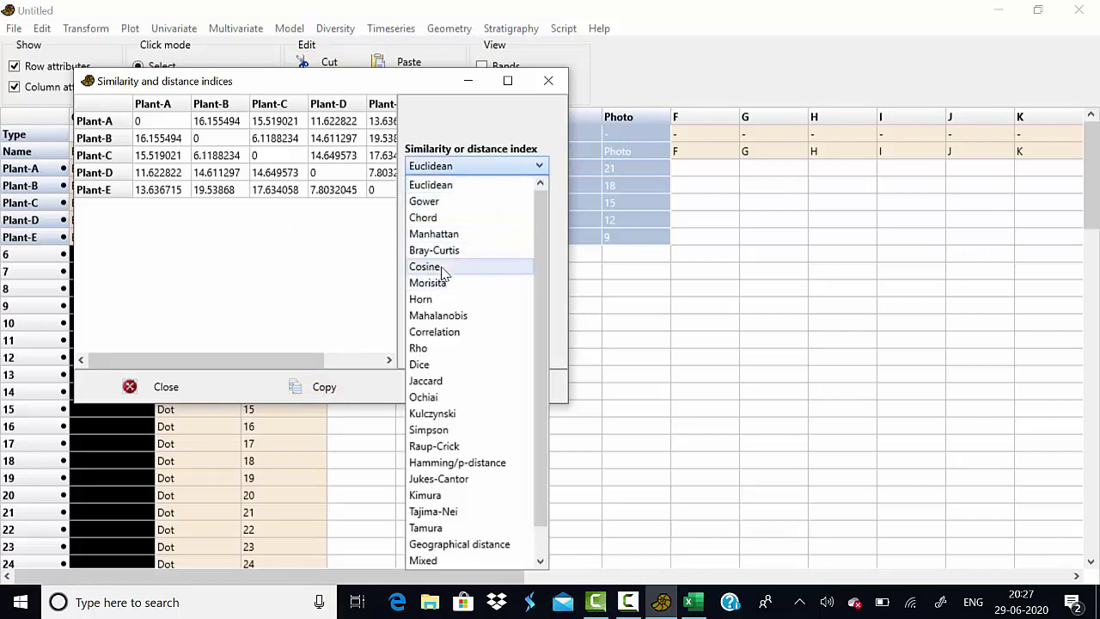
click(453, 250)
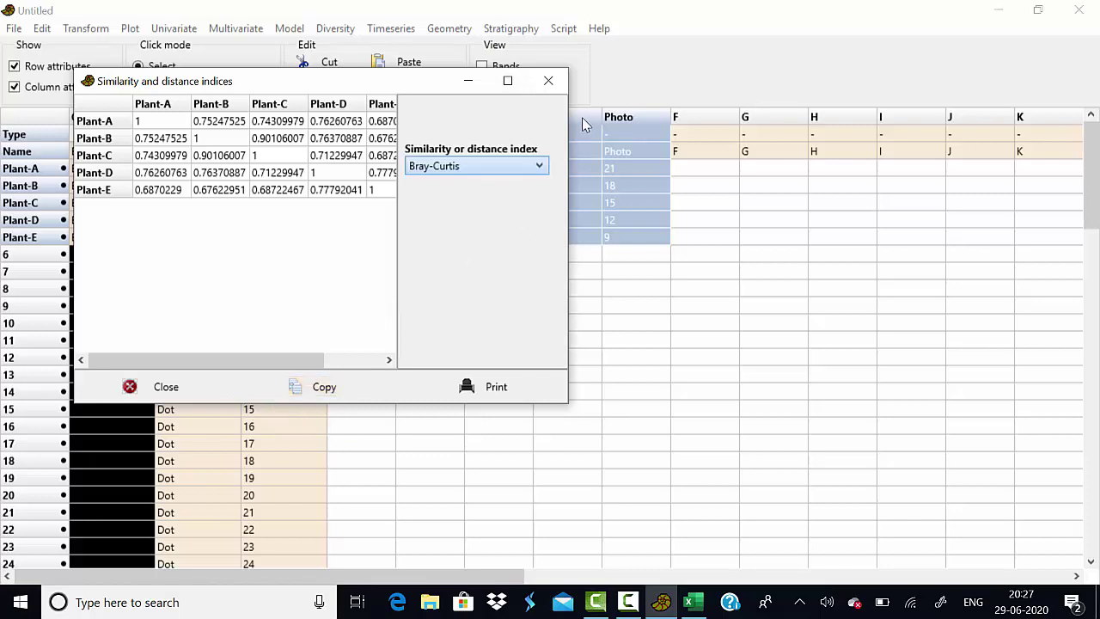
click(554, 84)
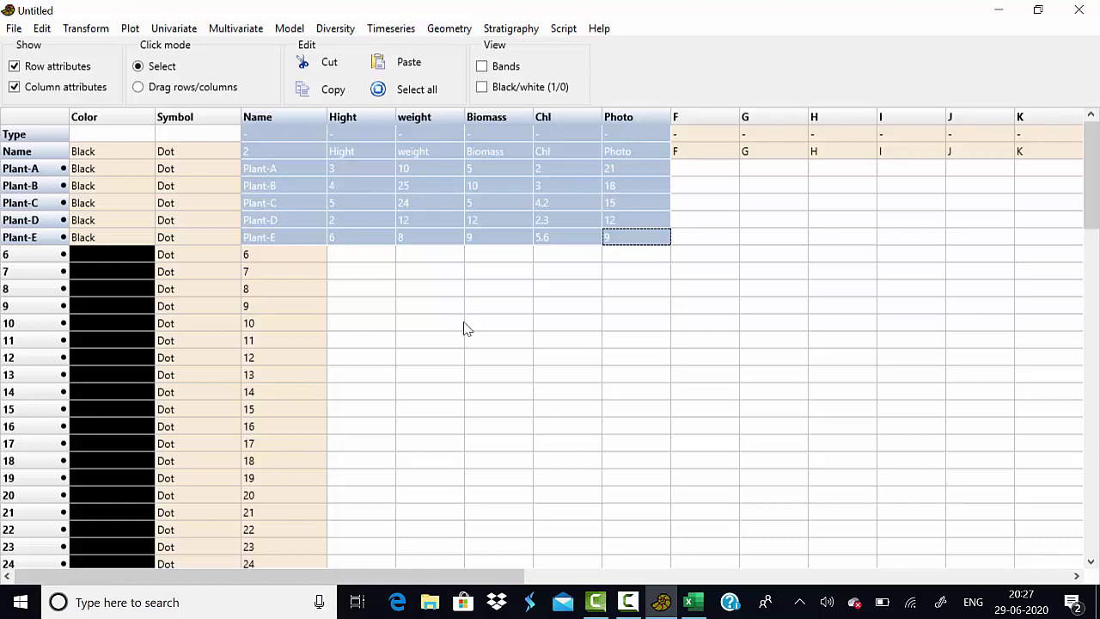
Calculate the alpha diversity indices for the selected plant data, examine the numbers table, and close the window
click(334, 29)
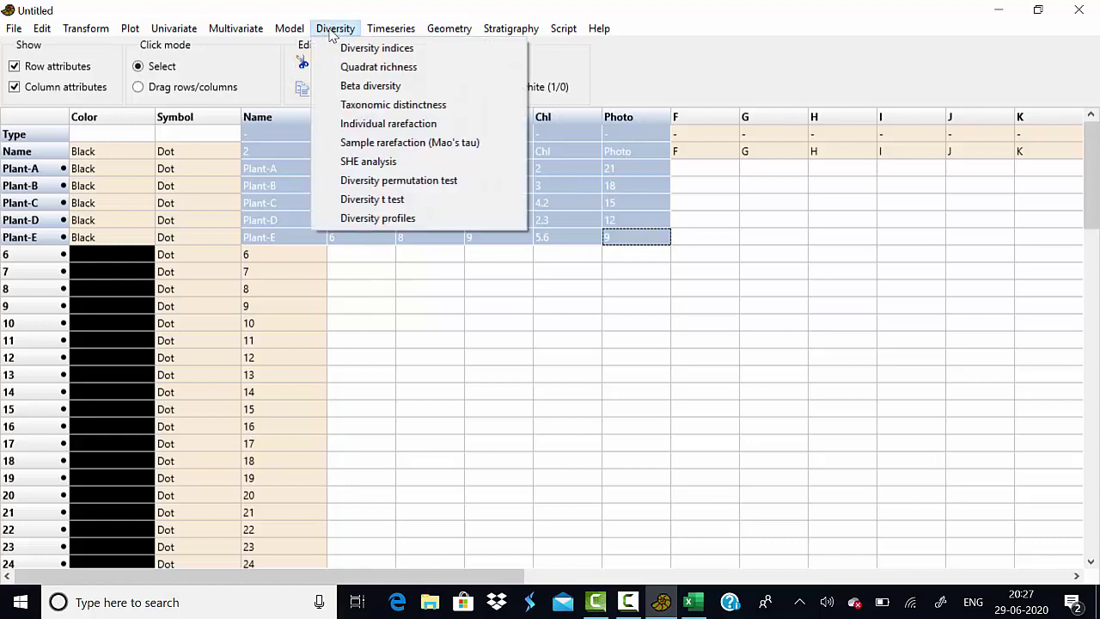
click(352, 47)
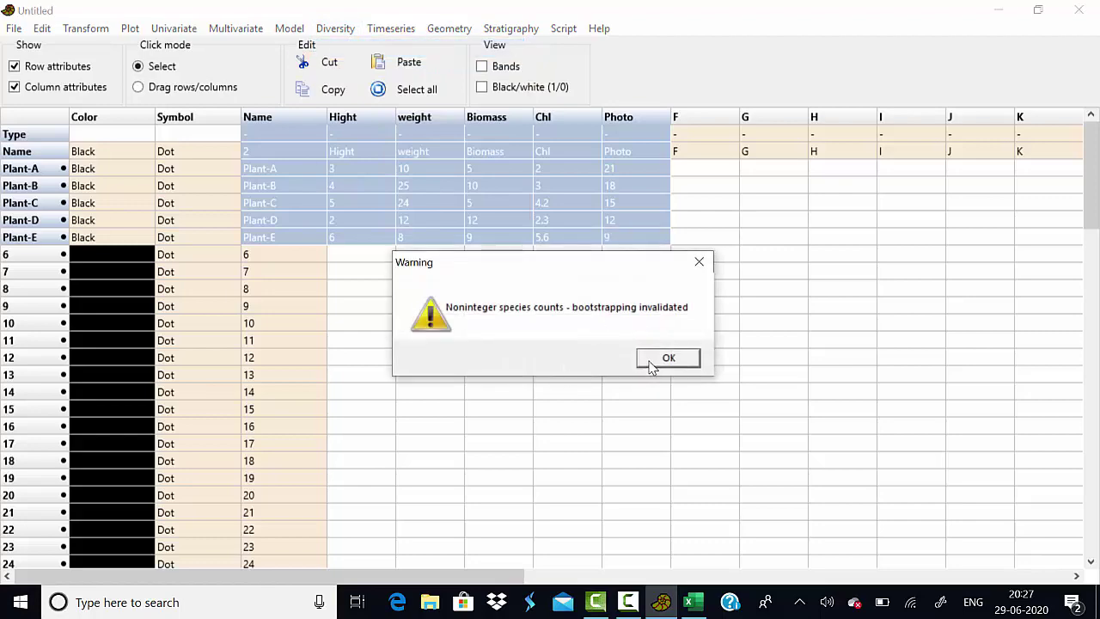
click(652, 361)
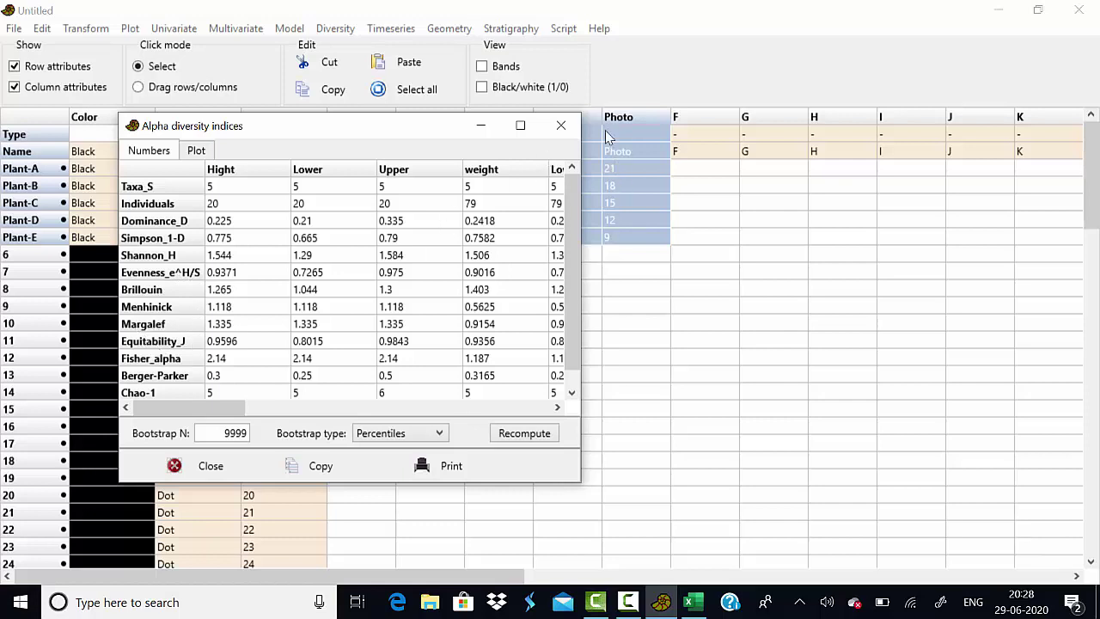
click(563, 126)
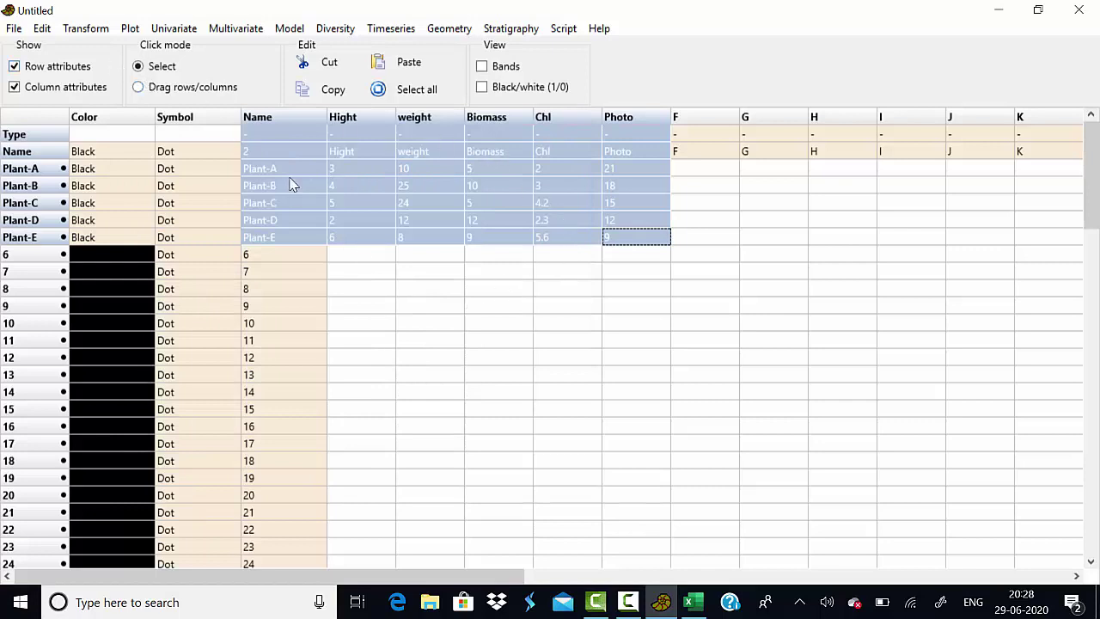
Create a stacked chart of the selected plant data, and preview the Stacked area style before returning to Stacked bar
click(131, 28)
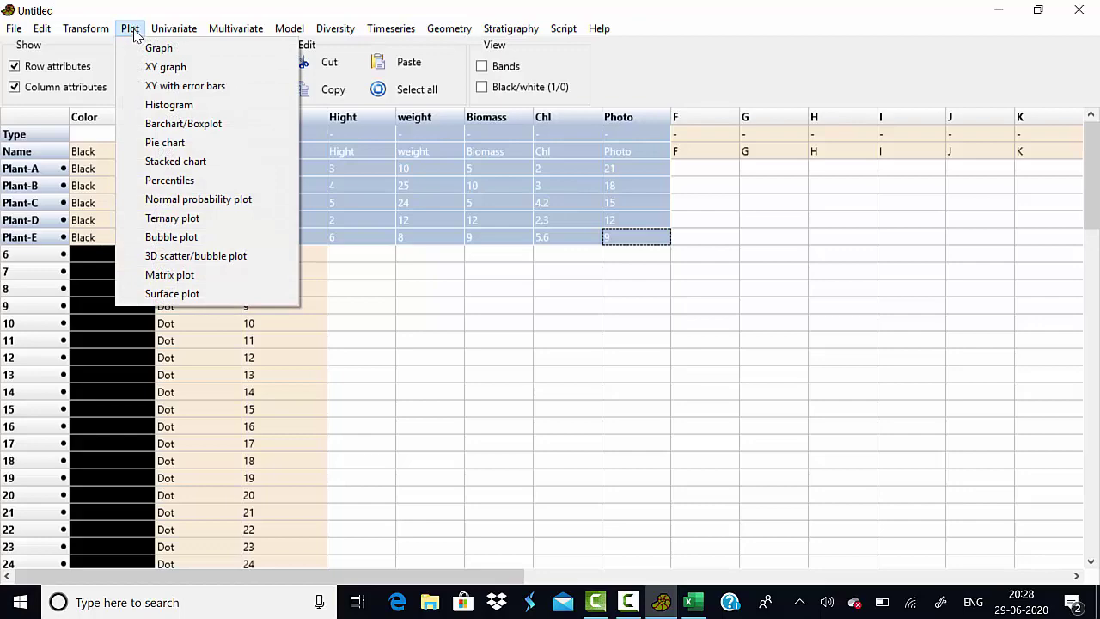
click(182, 163)
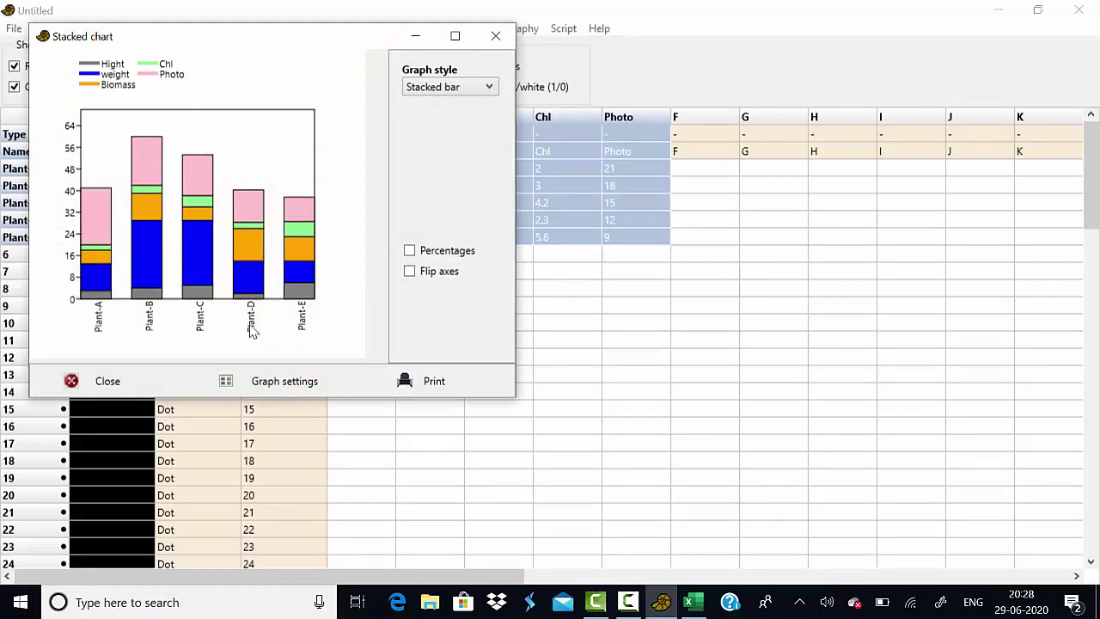
click(486, 89)
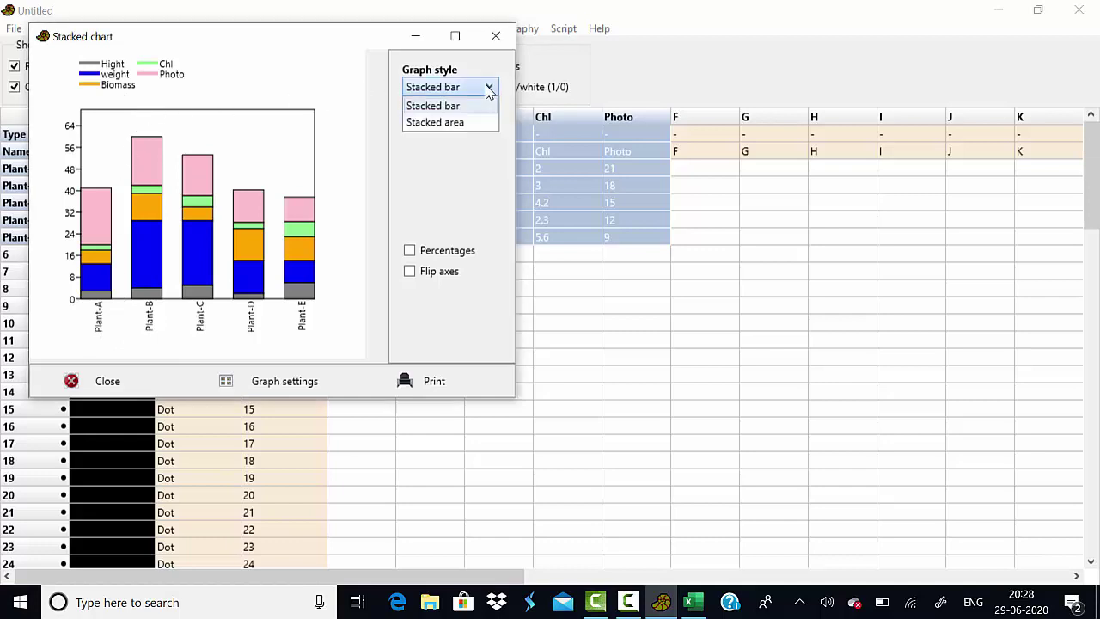
click(459, 124)
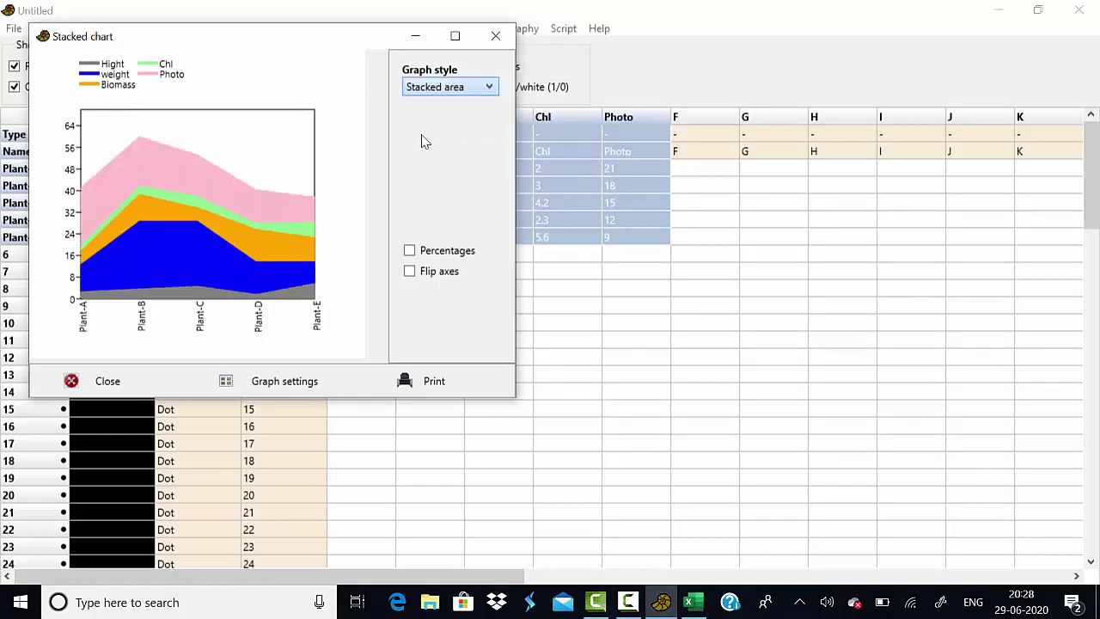
click(489, 90)
click(453, 105)
Show the stacked bars as percentages with flipped axes, and view the picture export formats before closing the chart
click(410, 251)
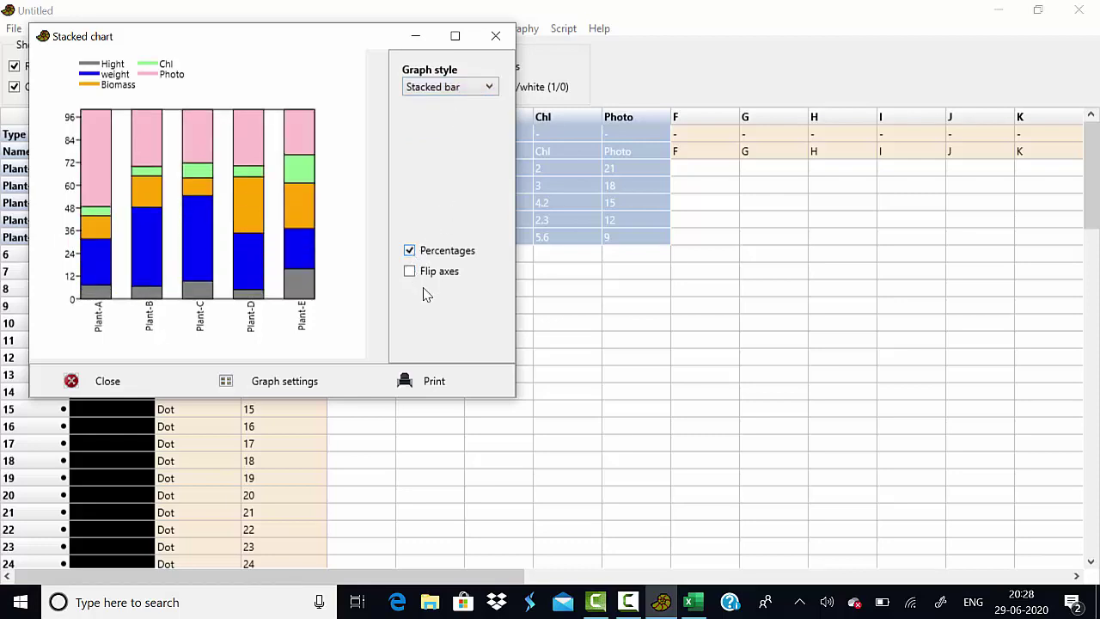
click(410, 272)
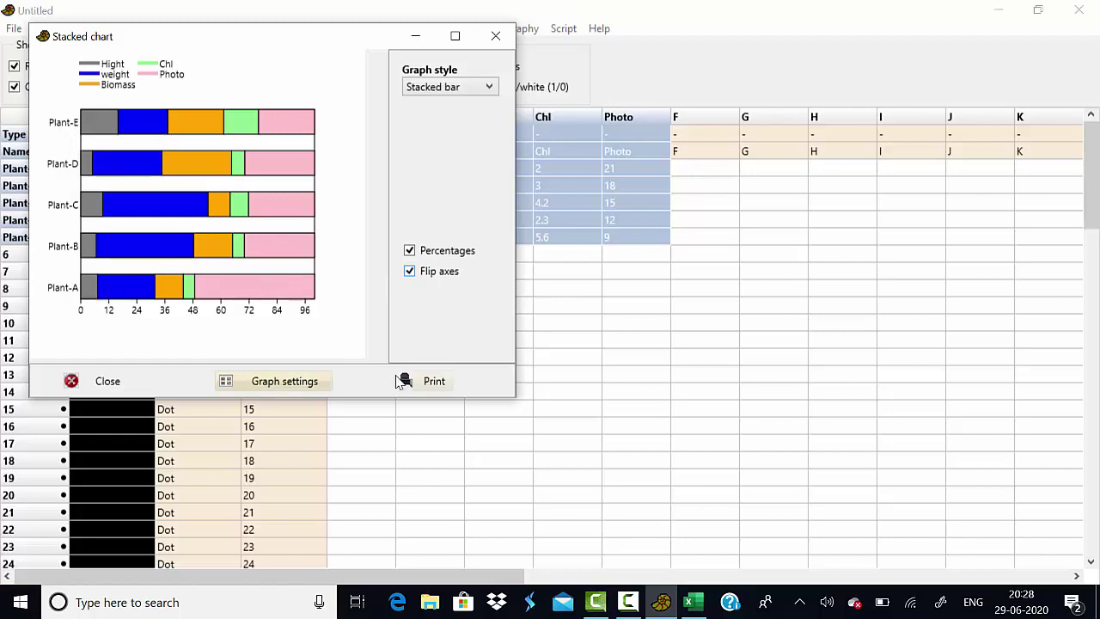
click(303, 382)
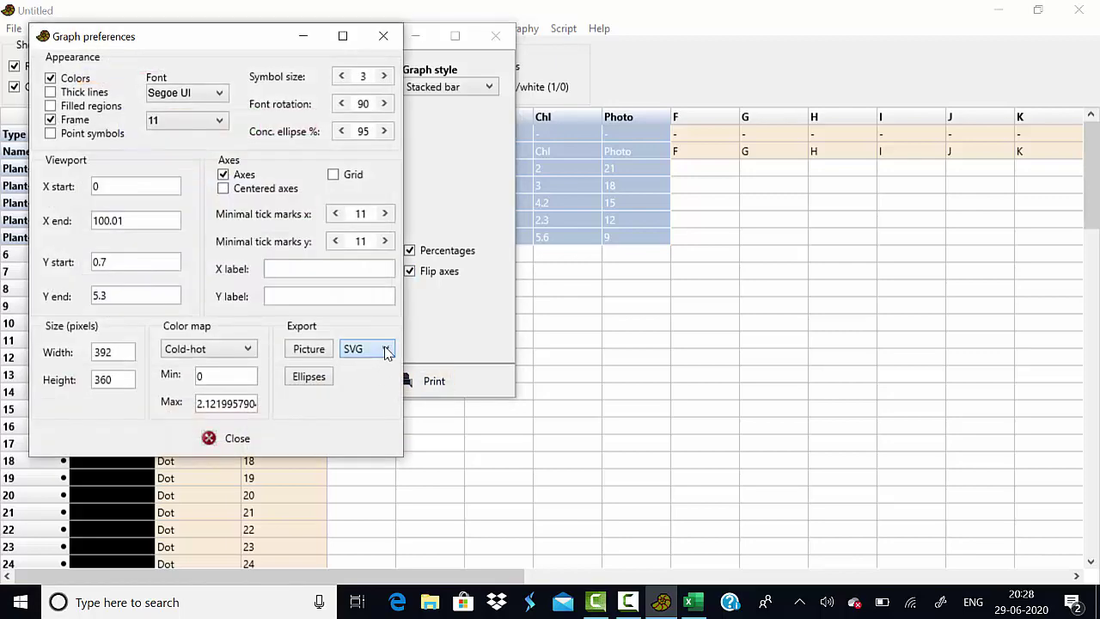
click(387, 352)
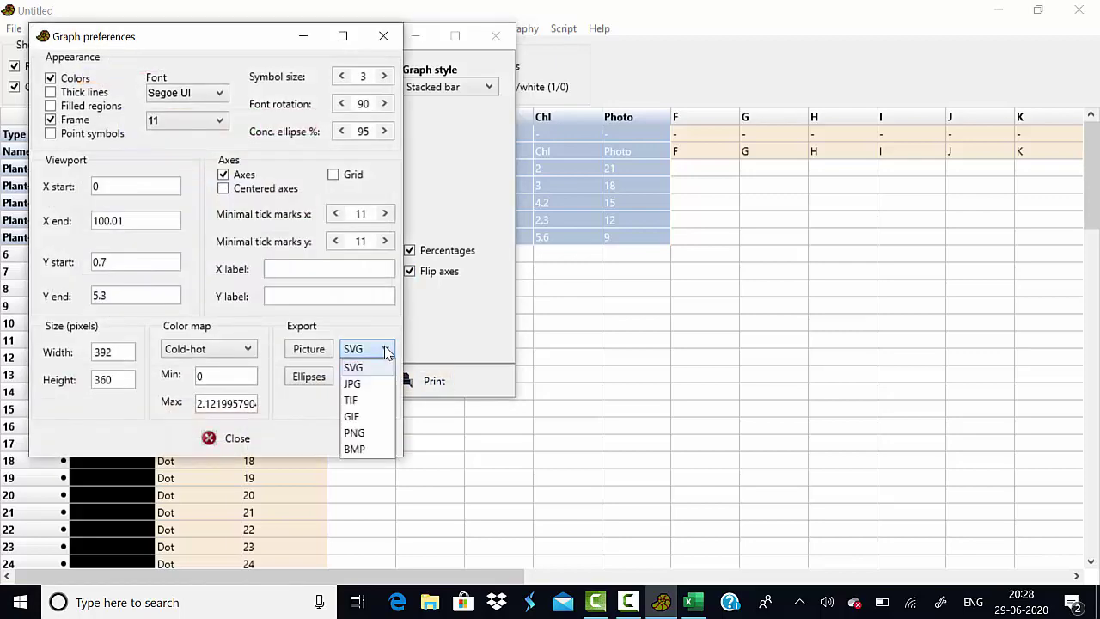
click(383, 36)
Create a bar chart of the selected plant traits with both standard error and standard deviation whiskers
click(129, 28)
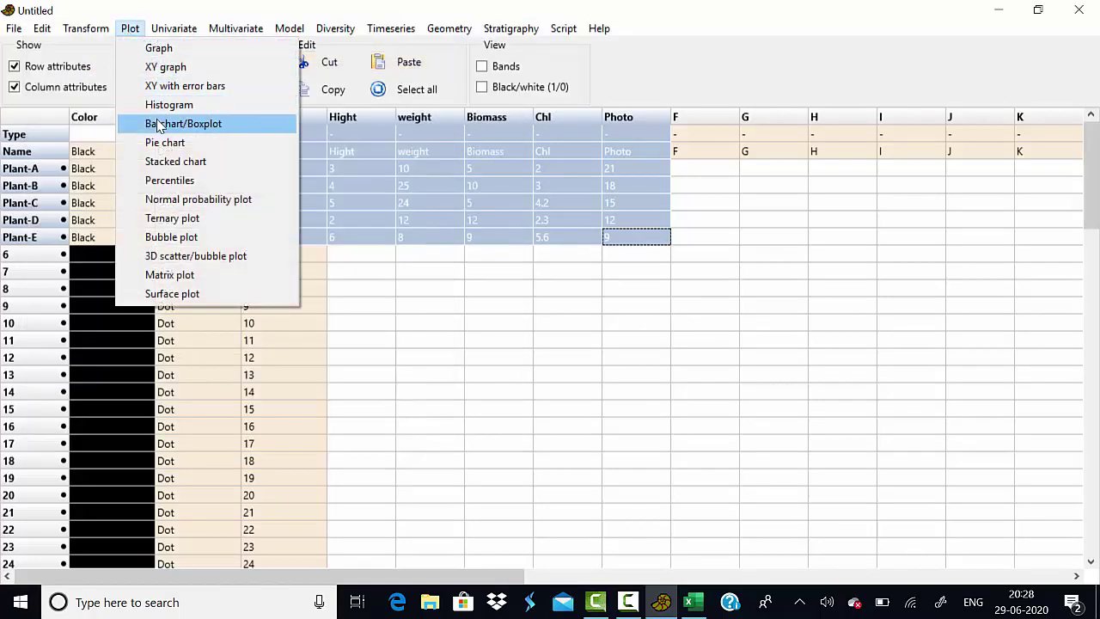
click(173, 127)
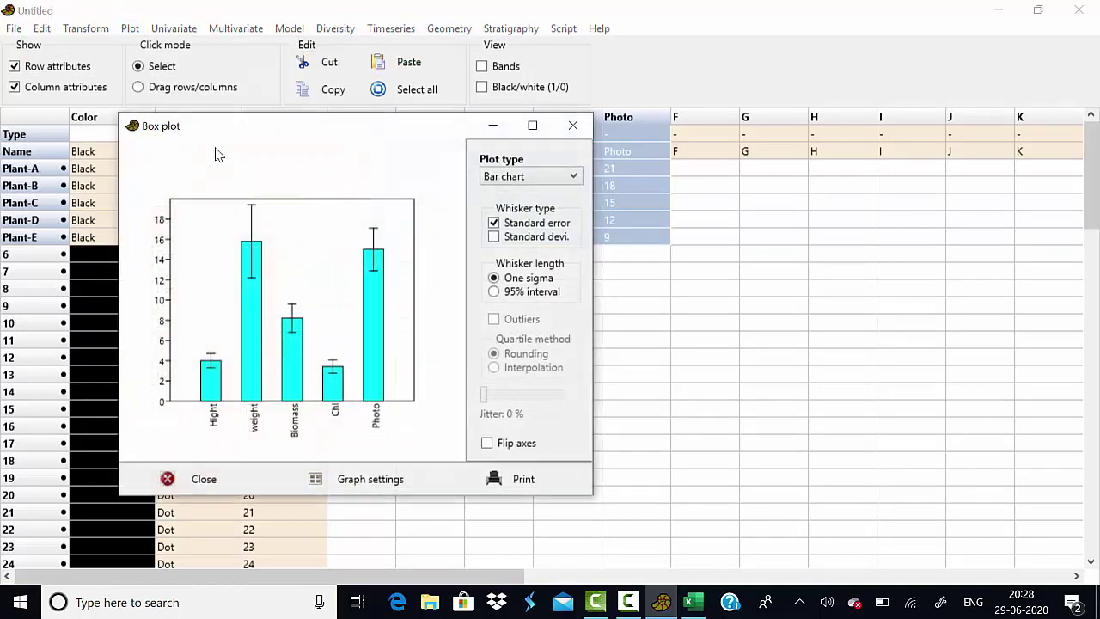
click(494, 237)
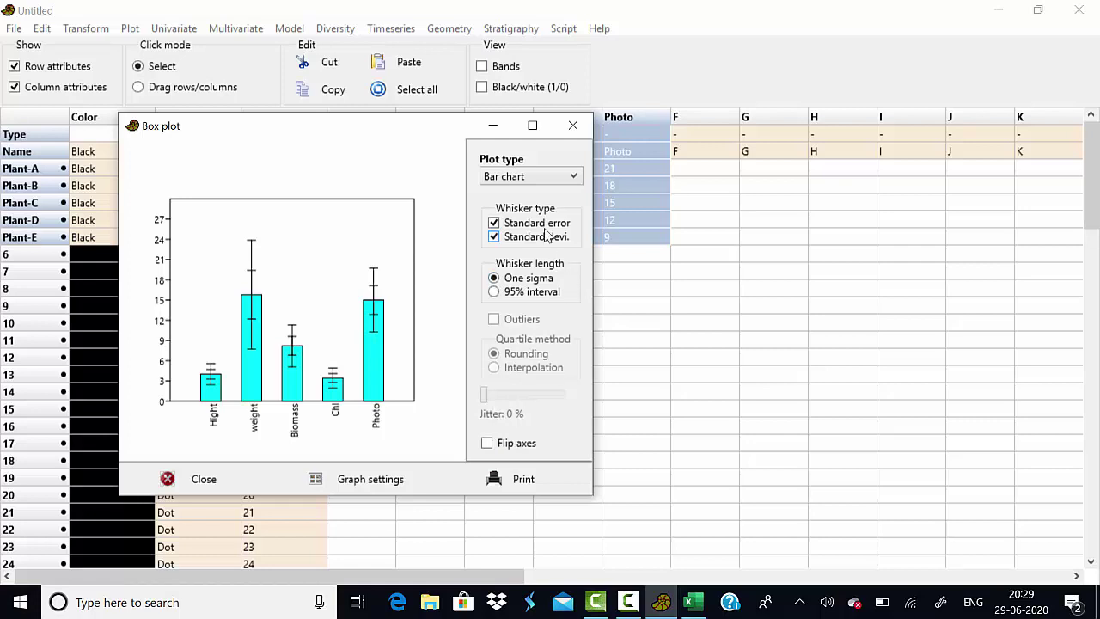
Switch the bar chart to a box plot and to a jitter plot, and close the plot window
click(572, 177)
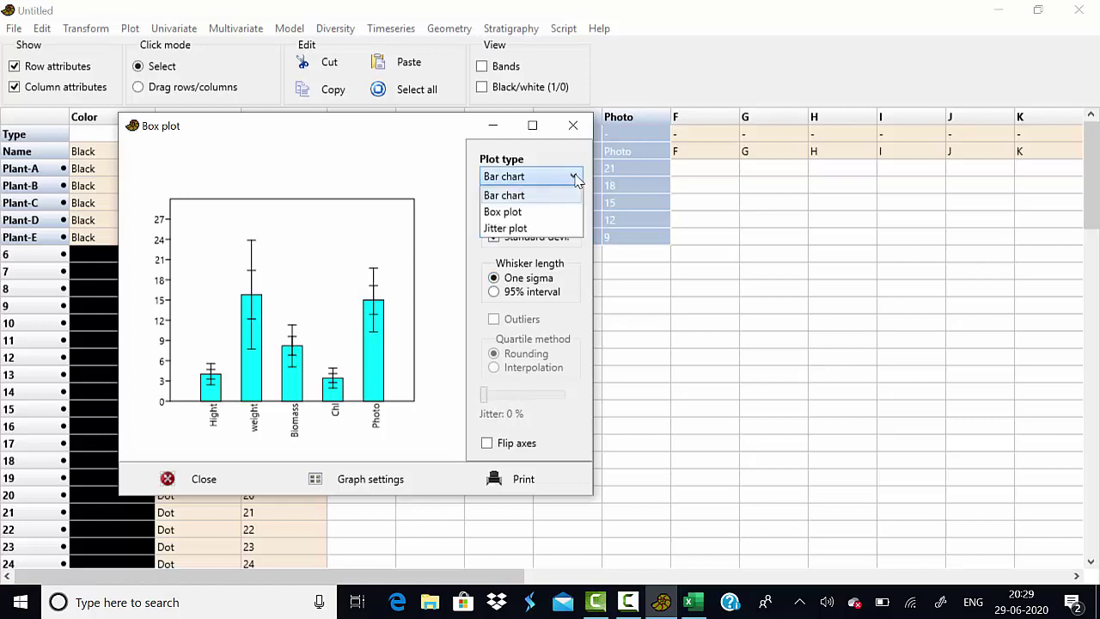
click(515, 212)
click(573, 176)
click(546, 230)
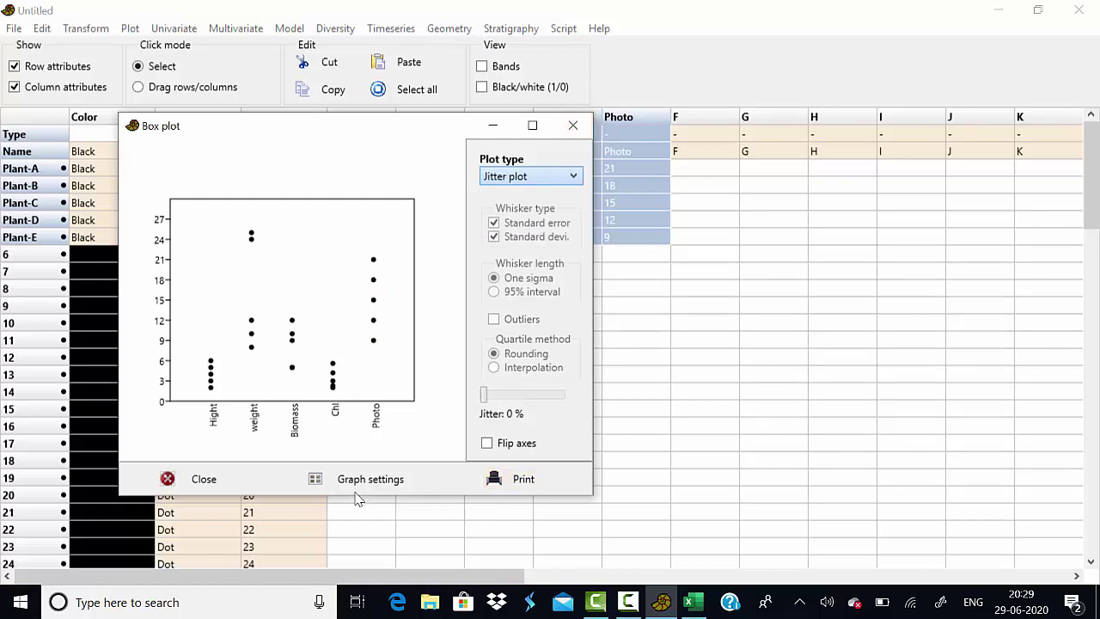
click(573, 129)
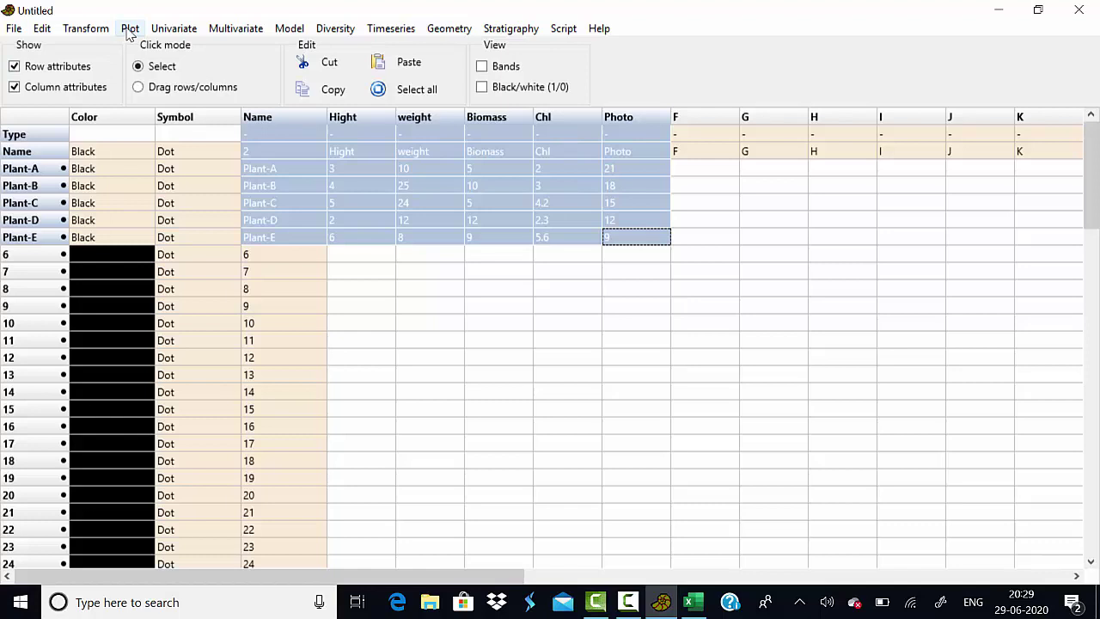
Try to create a pie chart from all the selected plant trait columns at once
click(129, 28)
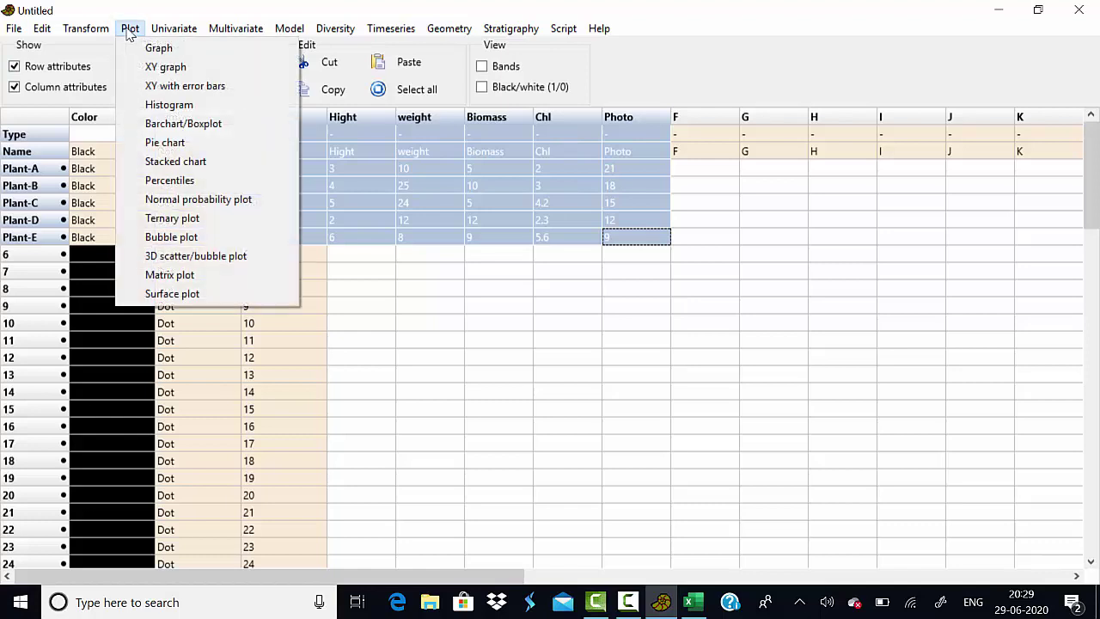
click(165, 143)
click(601, 357)
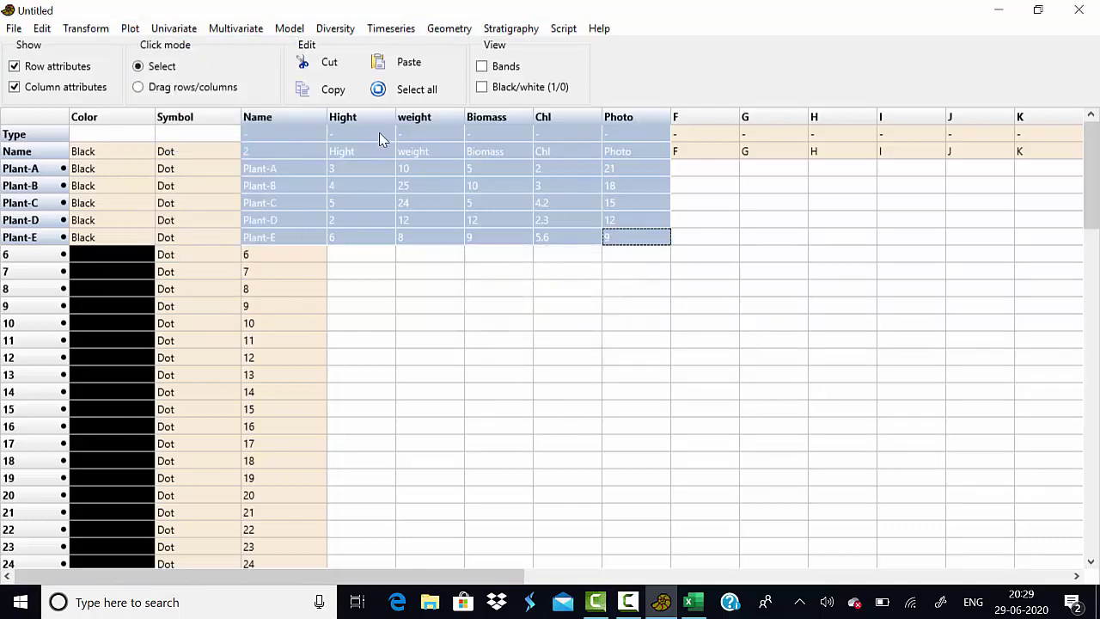
Create a pie chart of the Hight column alone
click(369, 119)
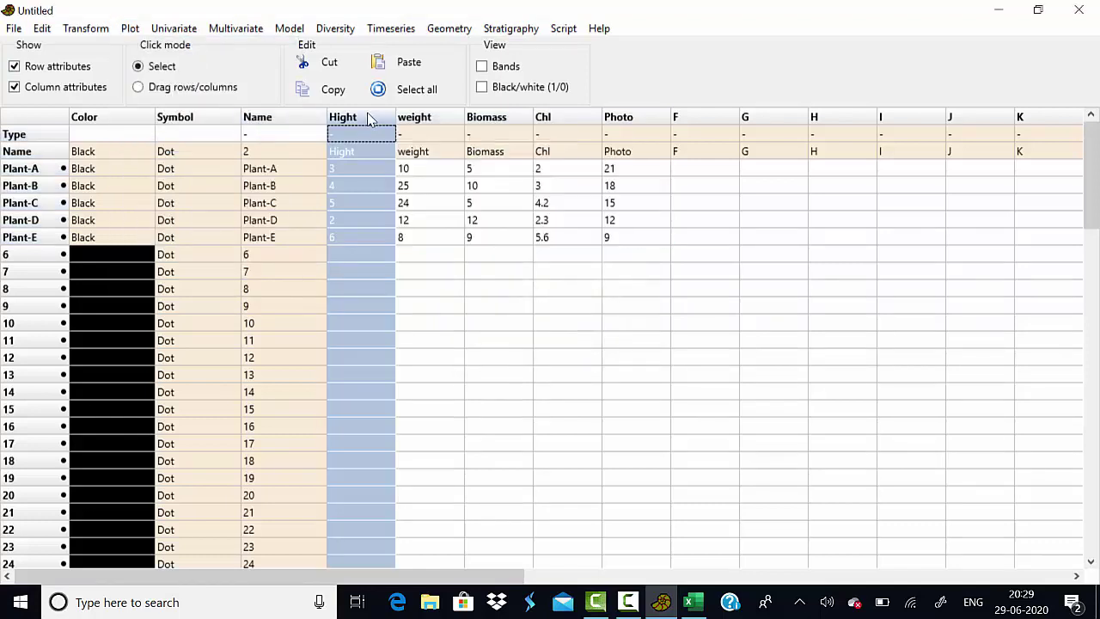
click(129, 28)
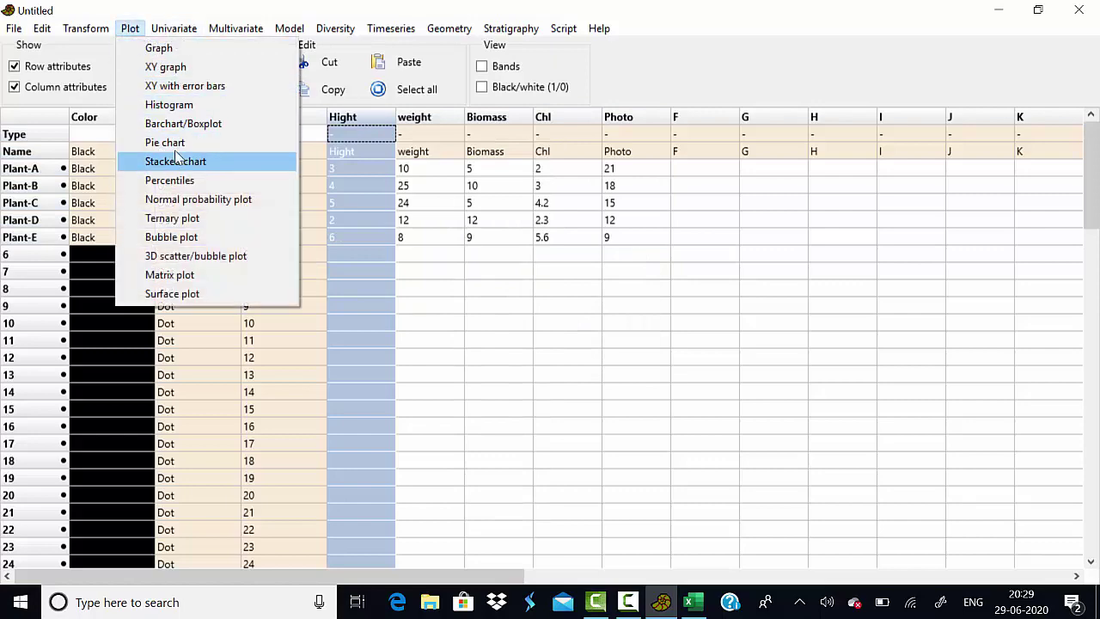
click(174, 145)
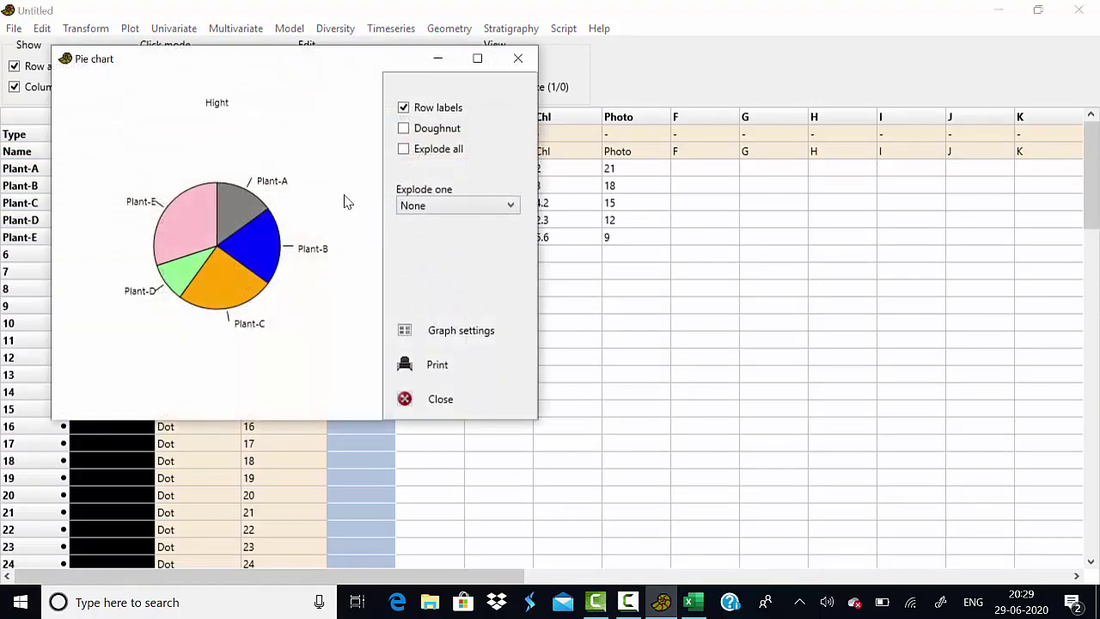
Preview the pie chart as a doughnut, and return to the plain pie with all slices exploded and Plant-A chosen for single-slice explosion
click(404, 128)
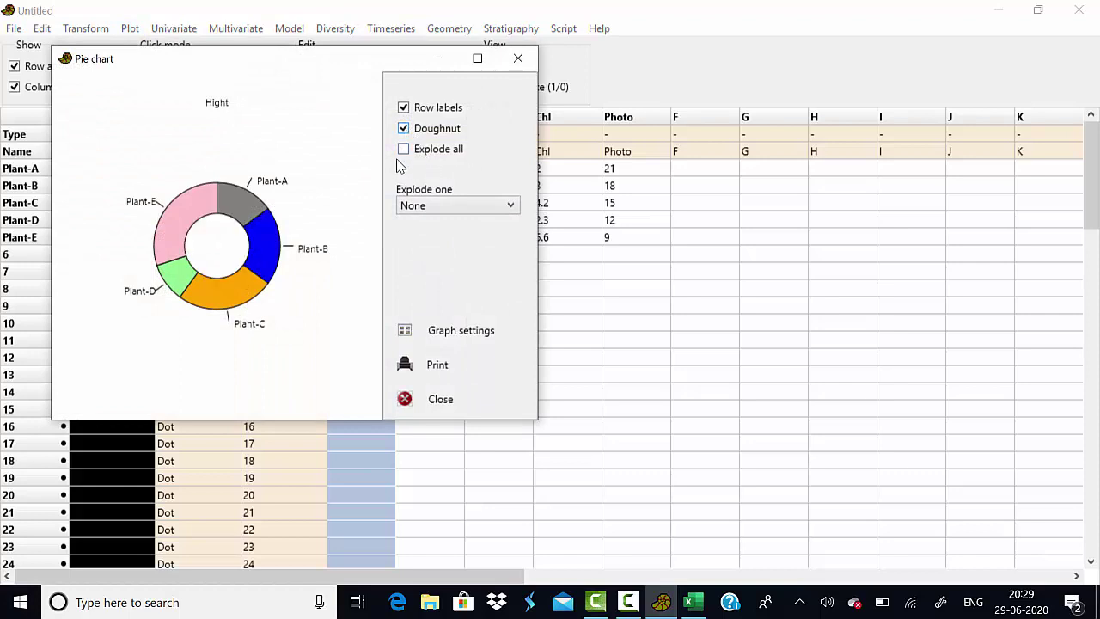
click(404, 129)
click(403, 150)
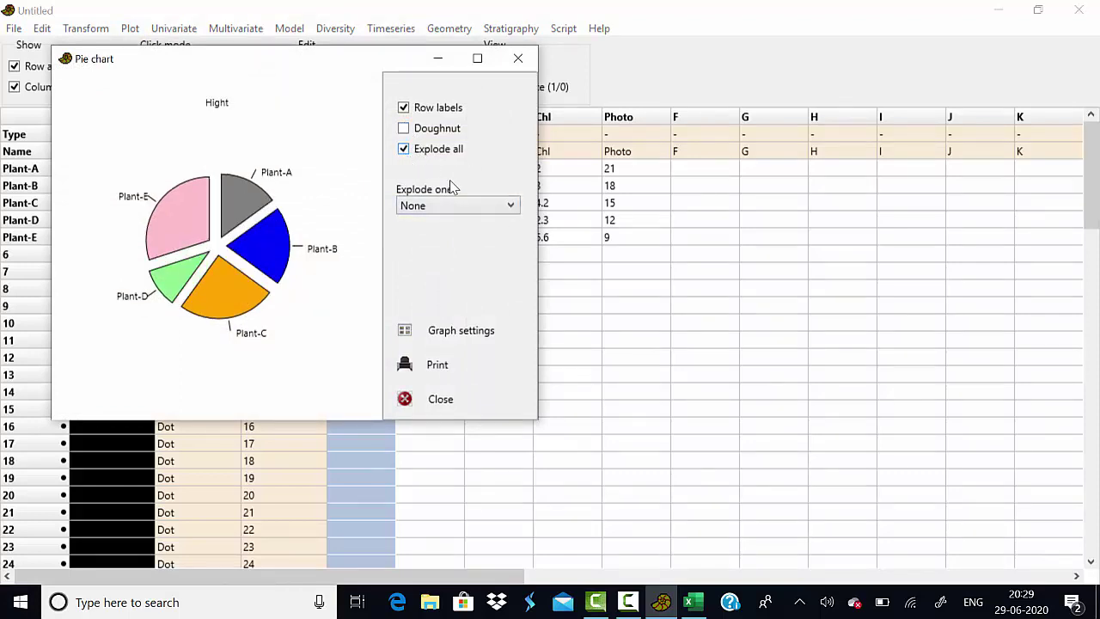
click(510, 206)
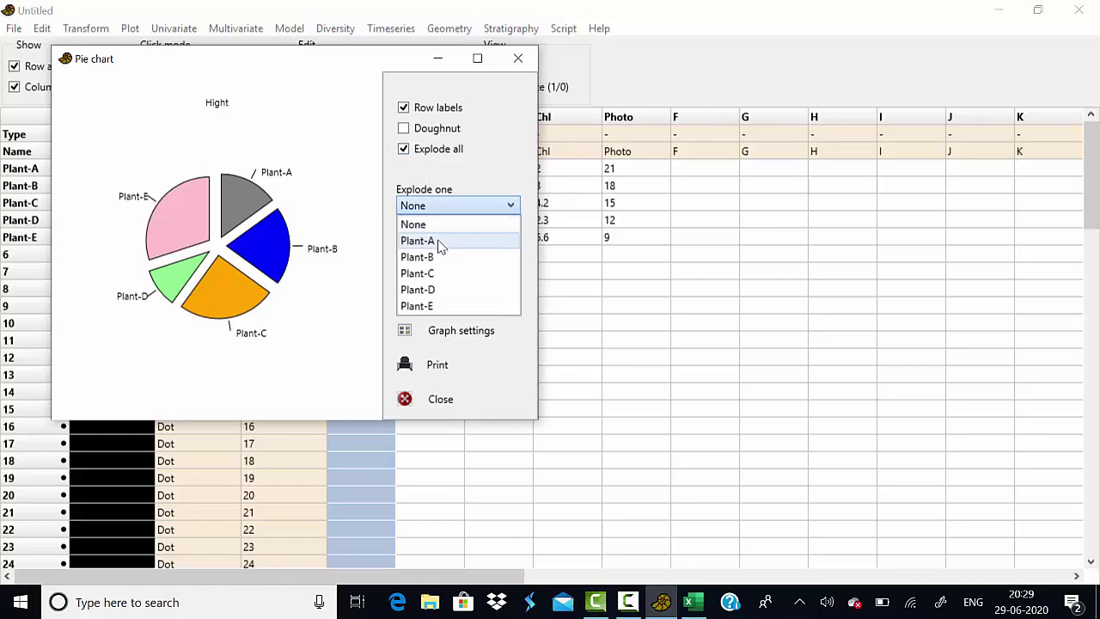
click(437, 240)
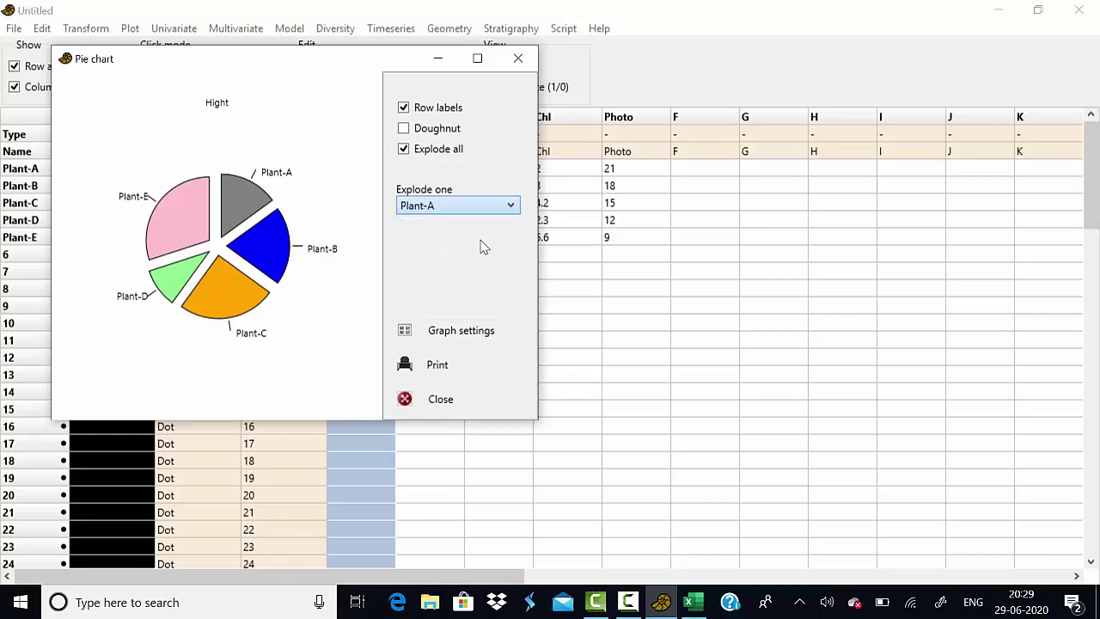
View the pie chart's graph preferences, including its picture export options, and close the chart
click(464, 335)
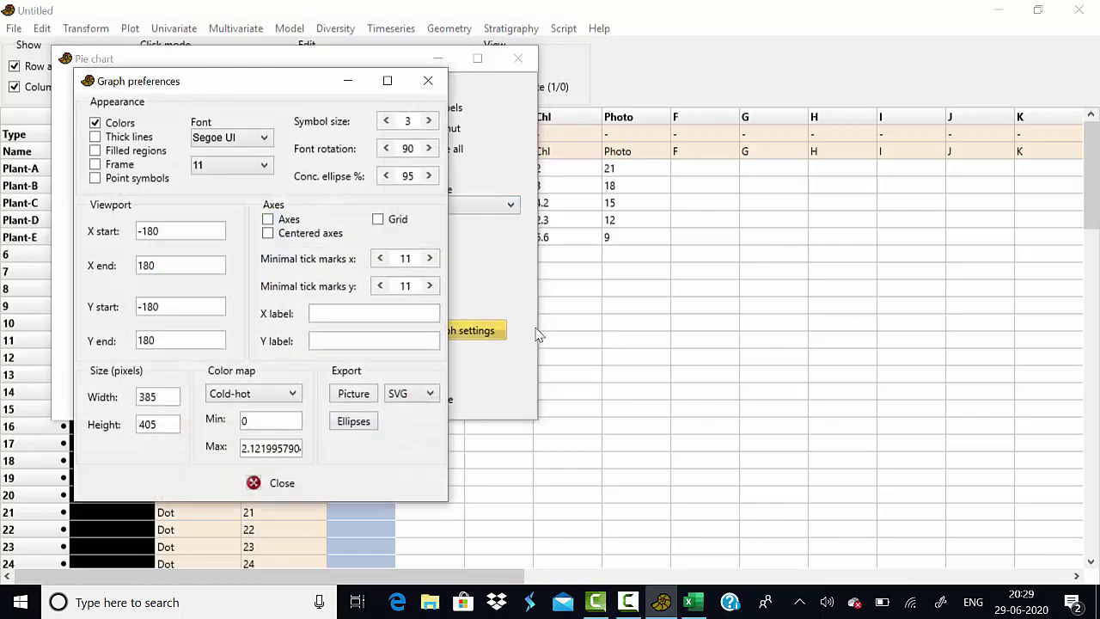
click(434, 90)
click(518, 58)
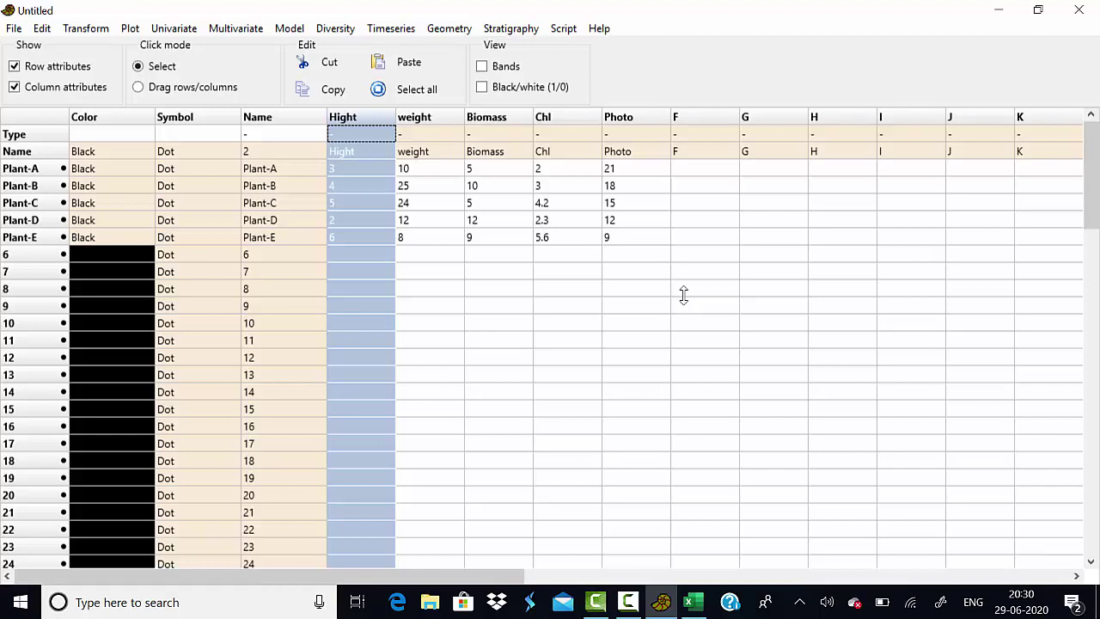
click(185, 31)
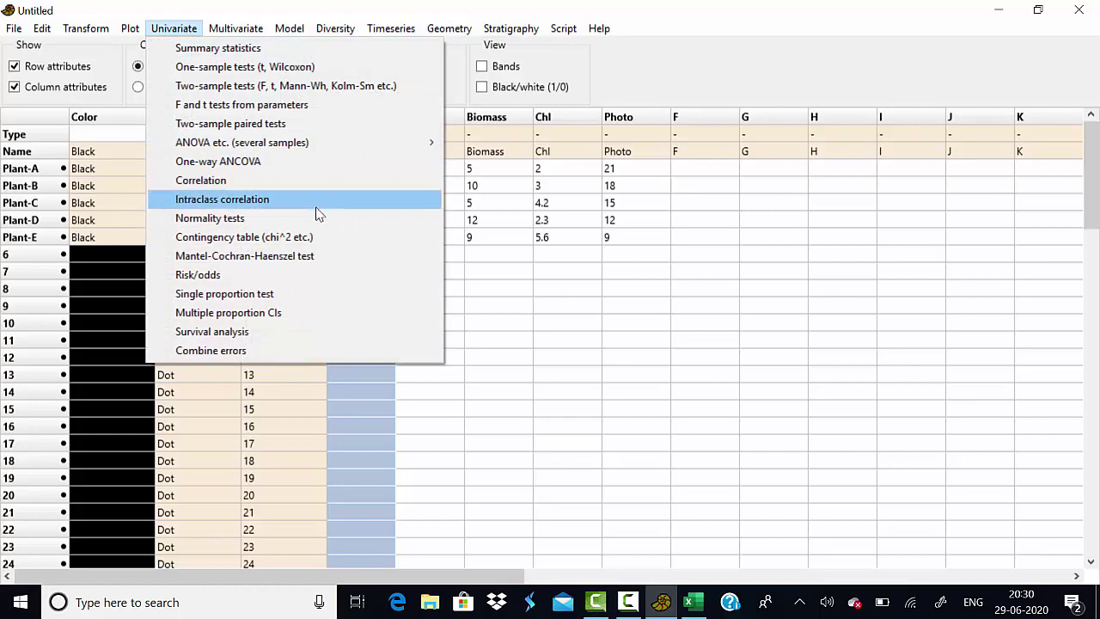
mouse_move(279, 39)
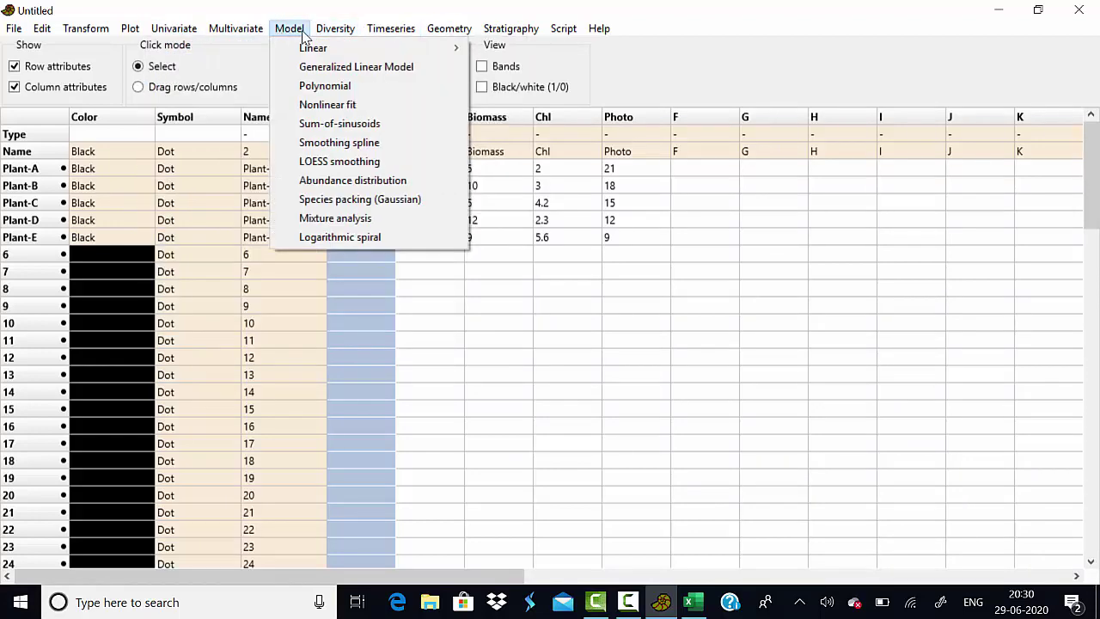
mouse_move(313, 35)
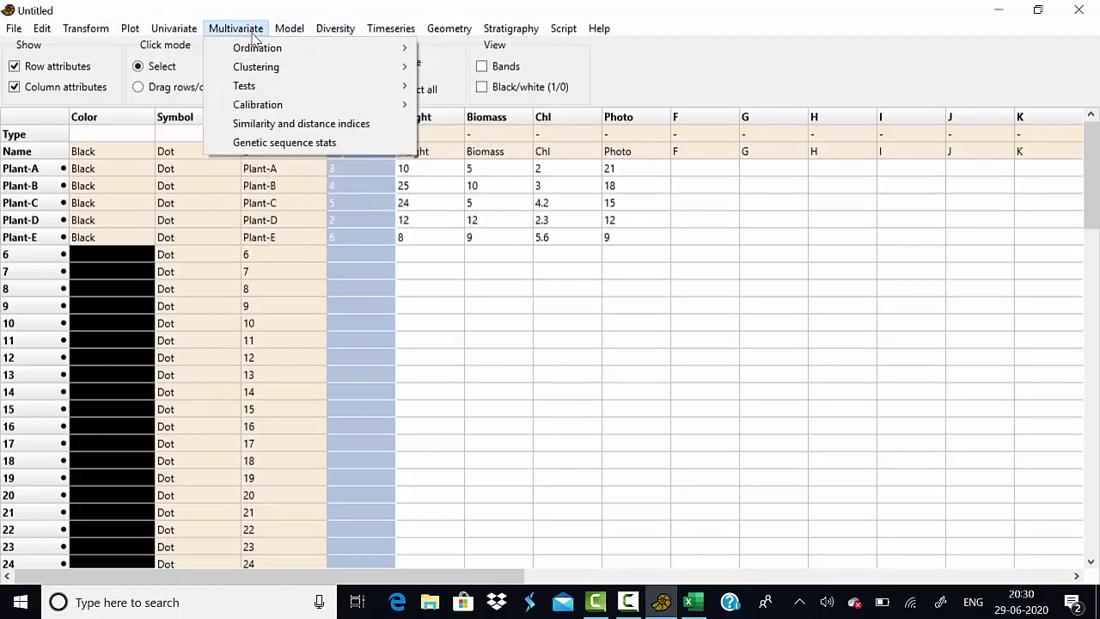